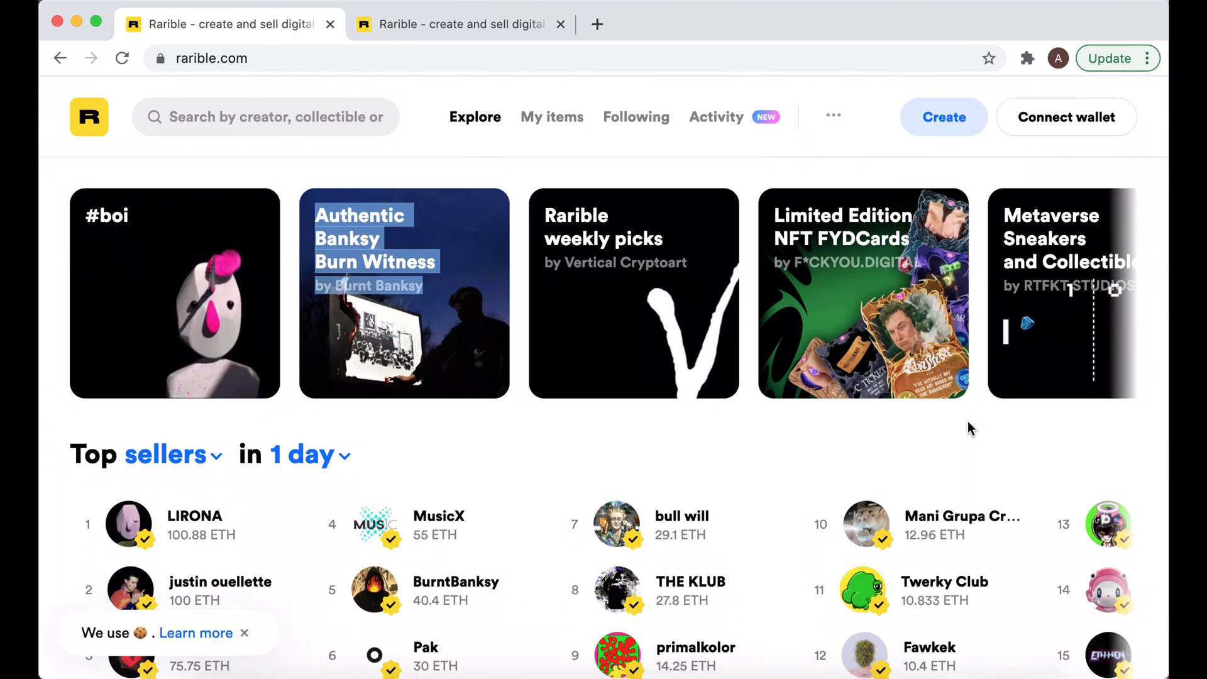
Go from the Rarible home page to the Create page using the top-bar Create button
click(968, 421)
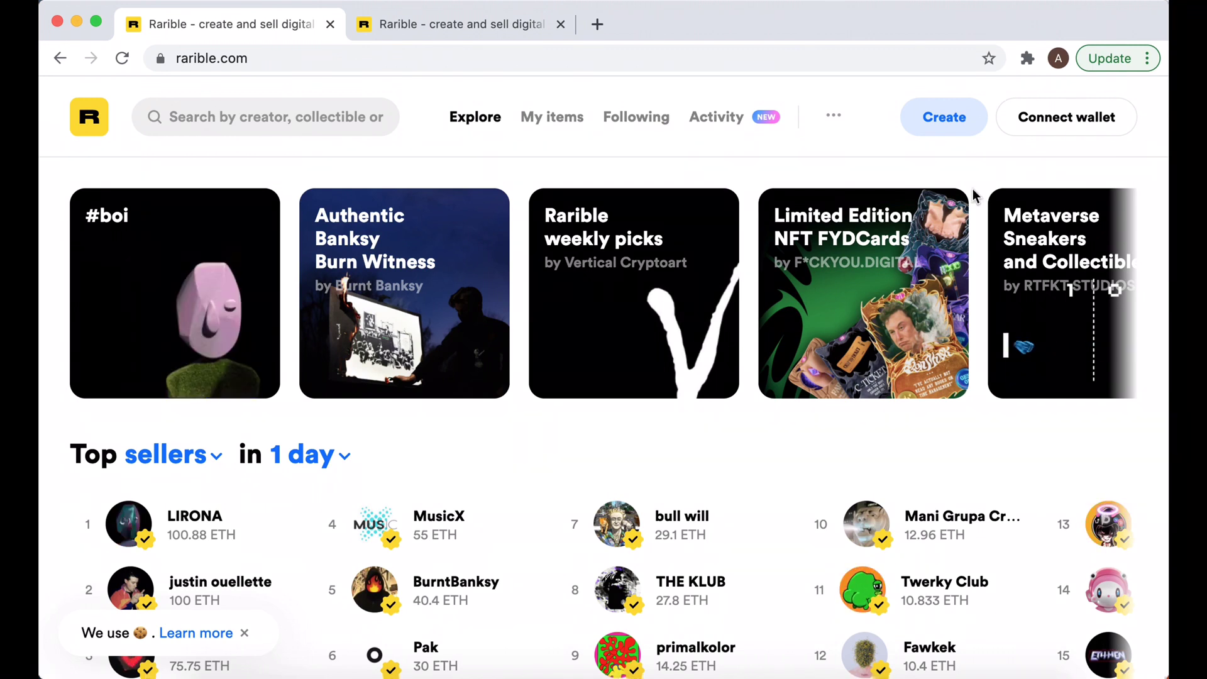
click(963, 129)
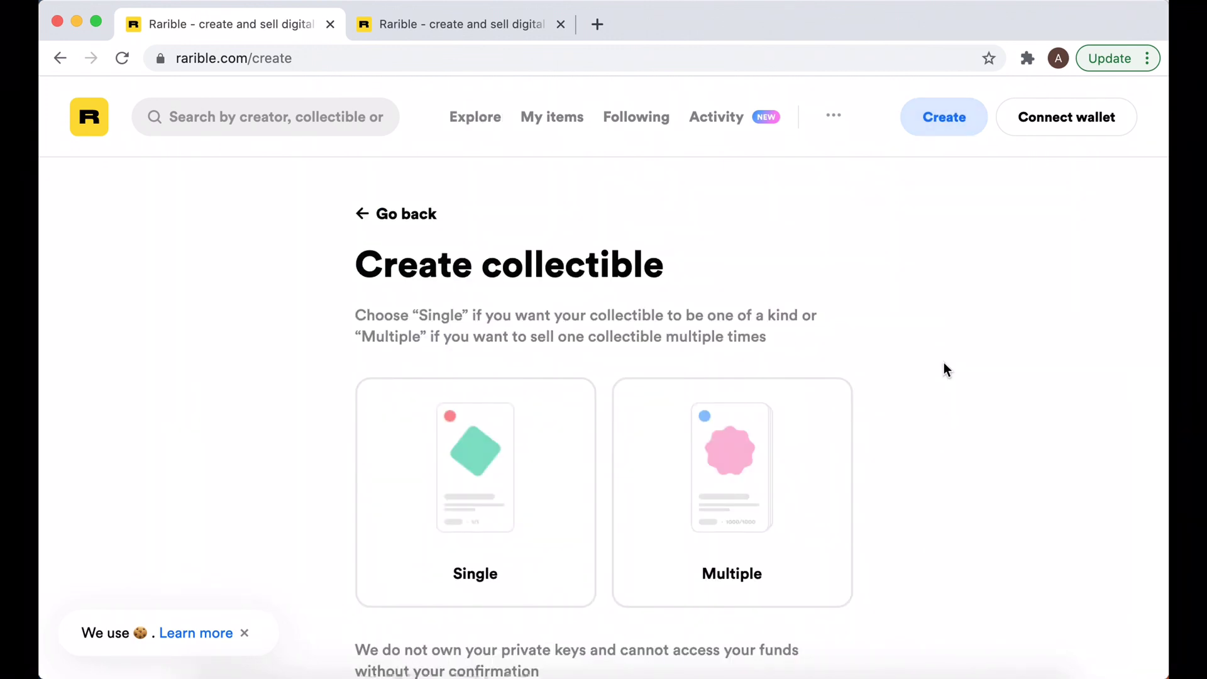
Pick the Single collectible type to open the Create single collectible form
scroll(944, 364, down, 1)
scroll(944, 368, down, 3)
scroll(944, 368, up, 3)
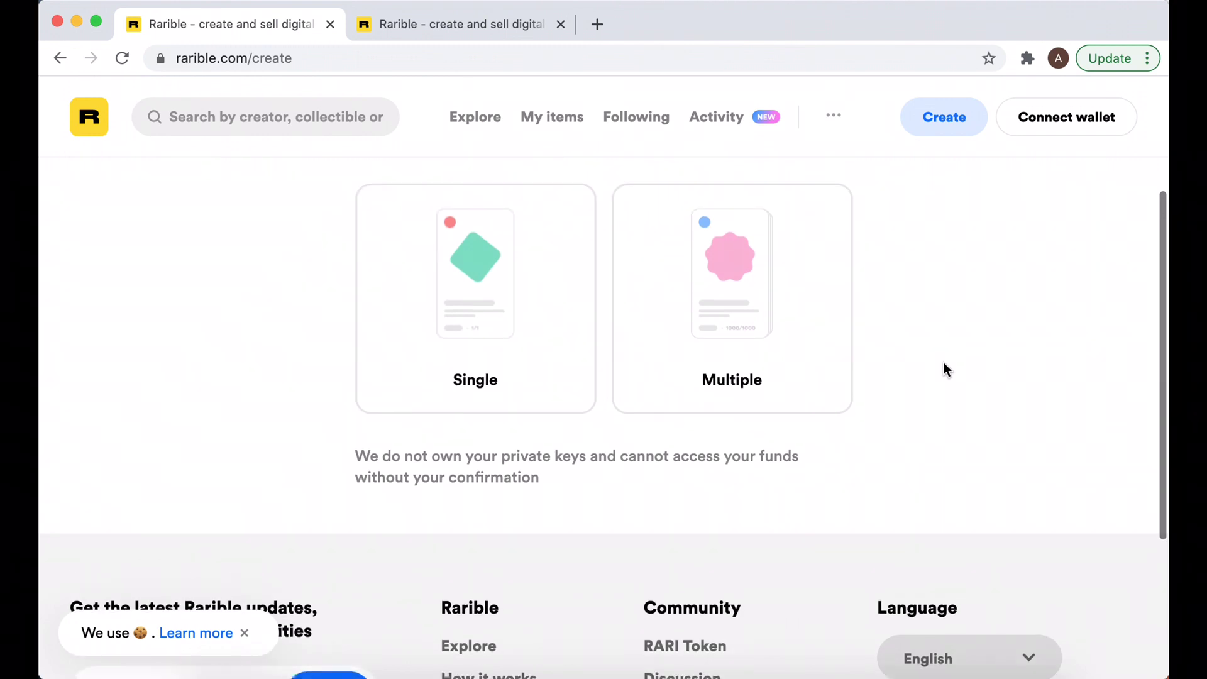
scroll(944, 363, down, 1)
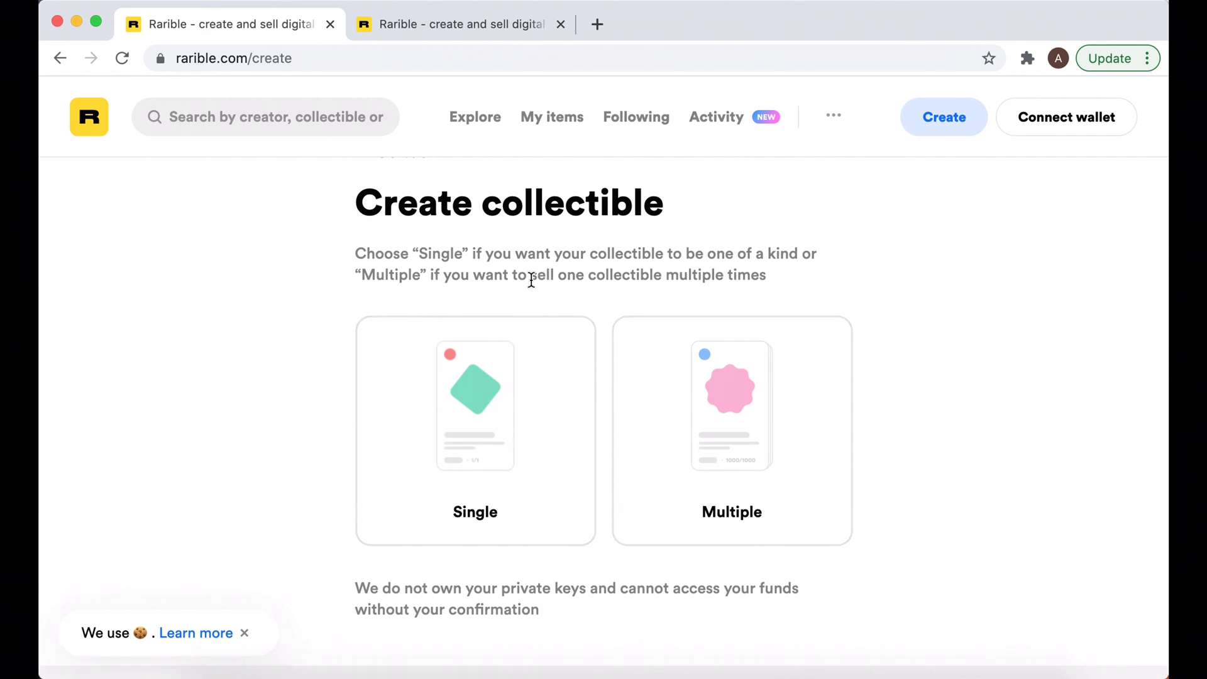
click(498, 434)
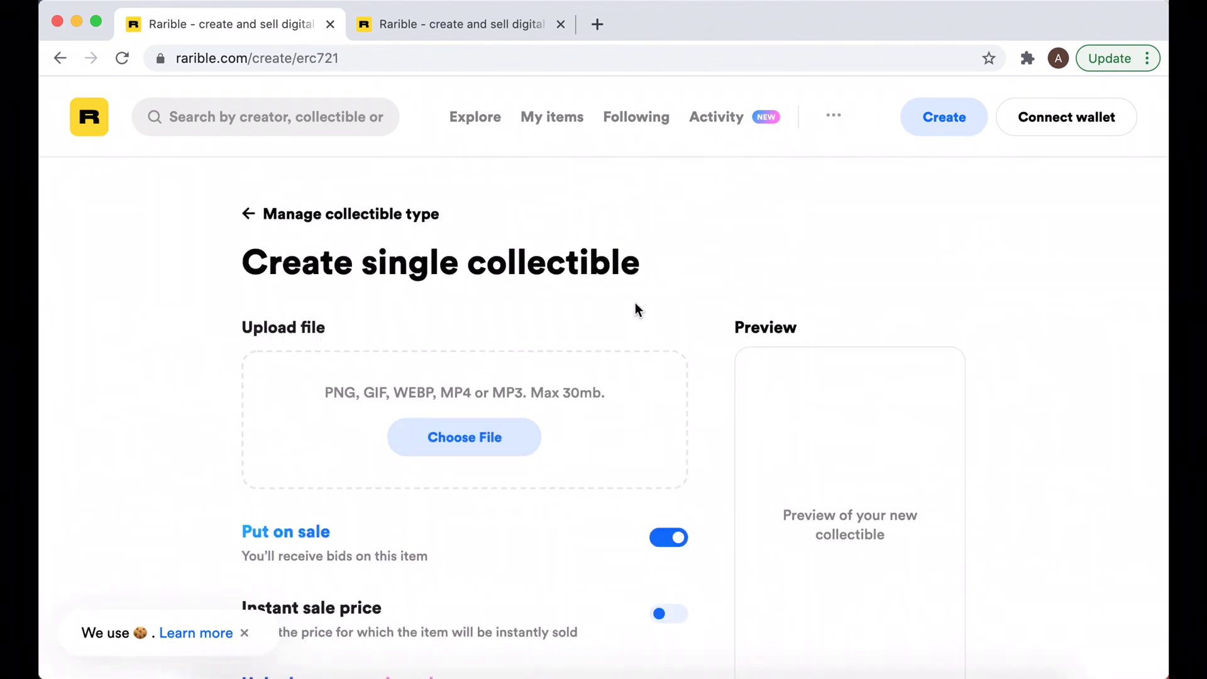
scroll(635, 303, down, 5)
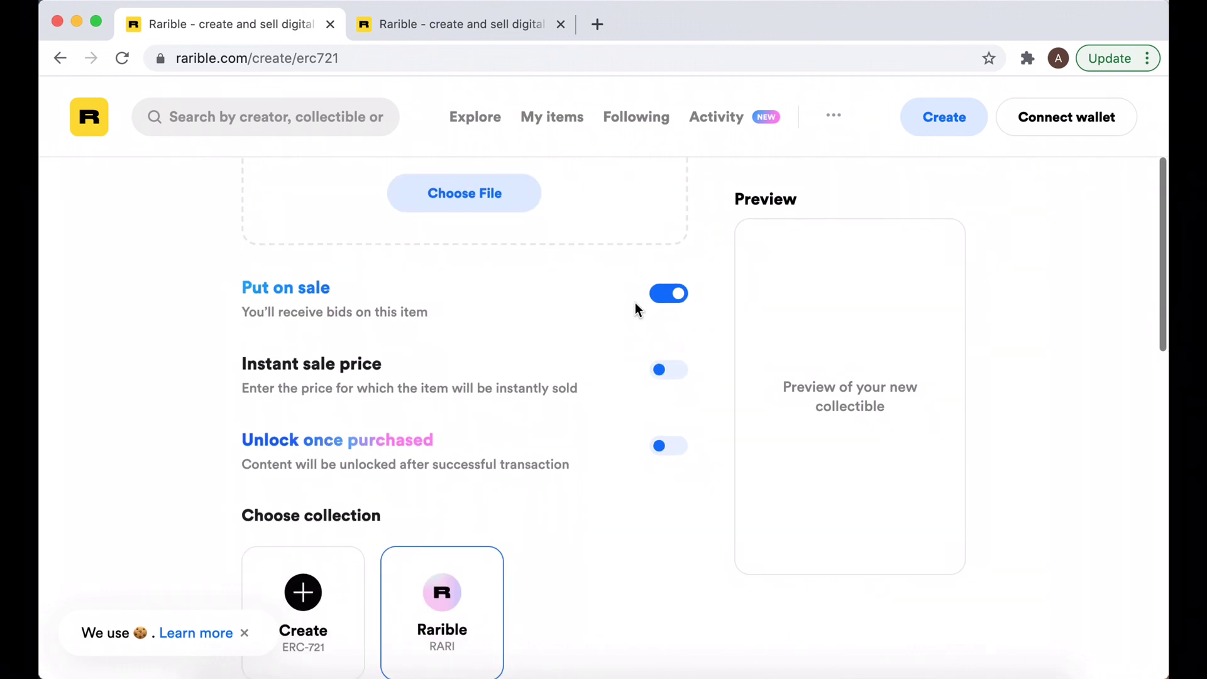
scroll(635, 303, down, 2)
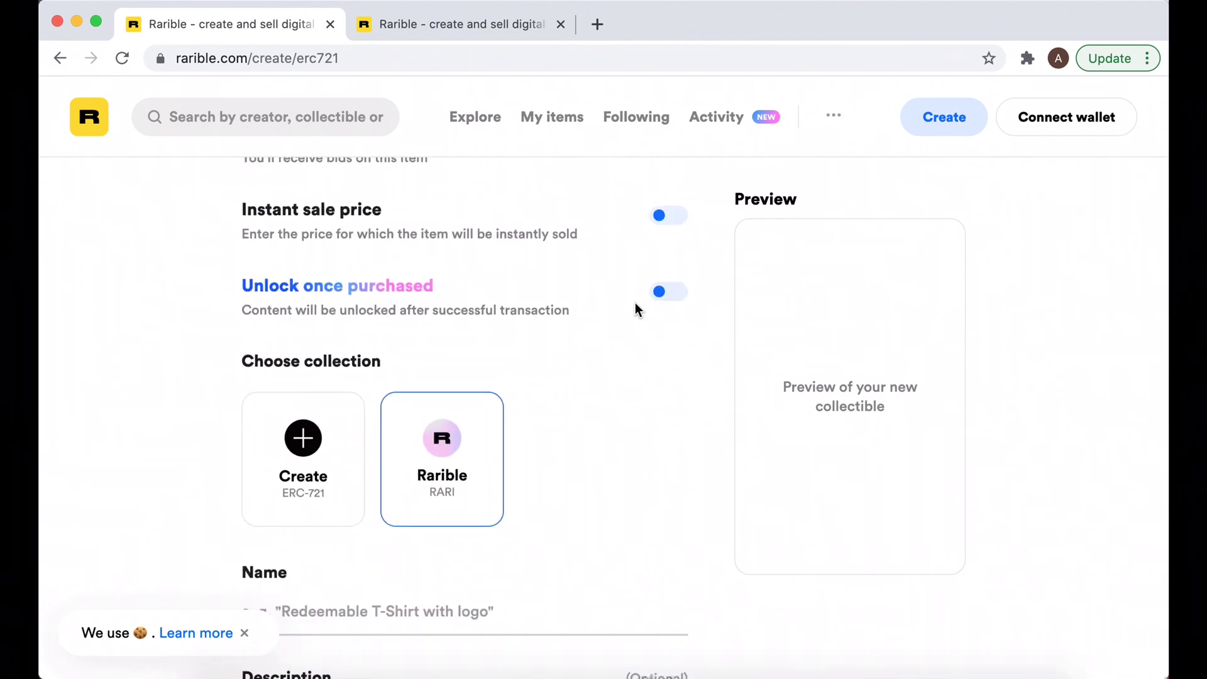
scroll(635, 303, up, 3)
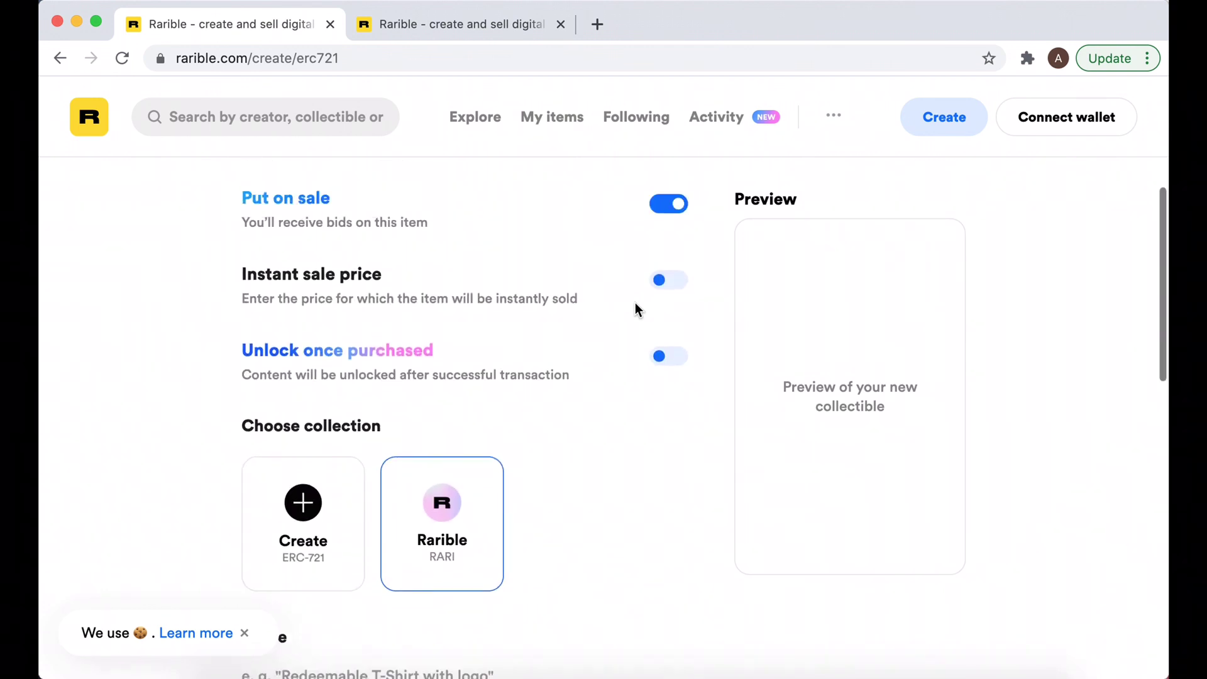
scroll(634, 303, up, 1)
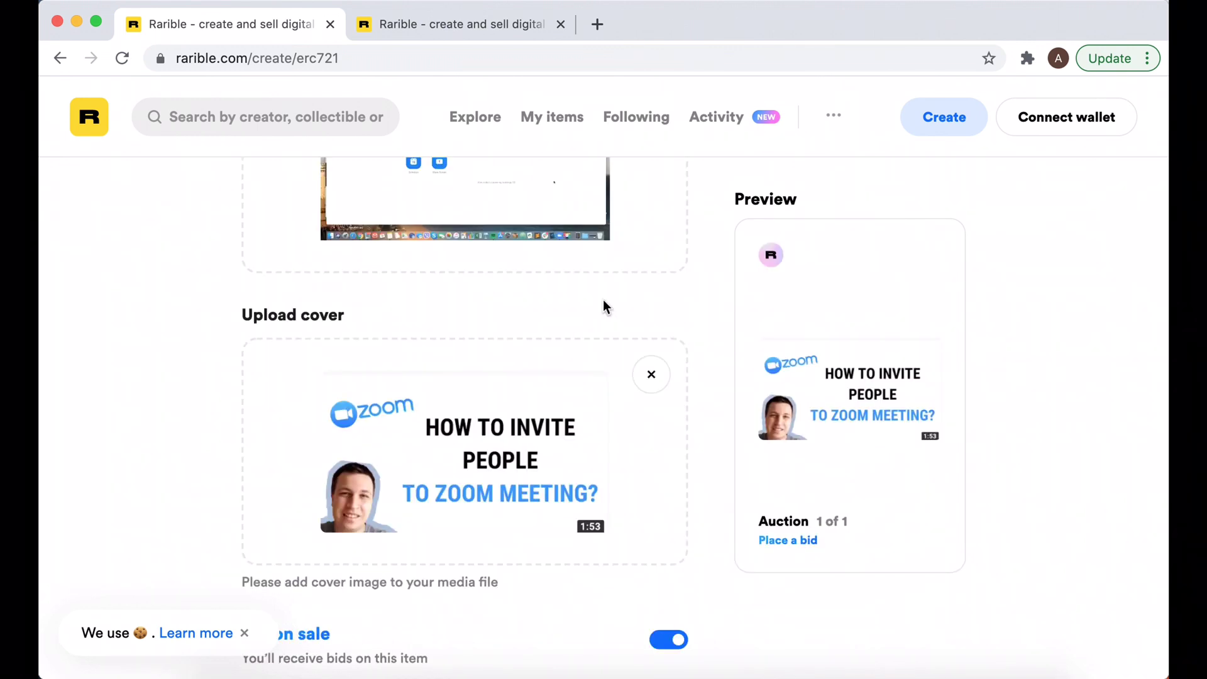
Add the Zoom tutorial video with its 'HOW TO INVITE PEOPLE TO ZOOM MEETING?' cover image
scroll(602, 299, up, 3)
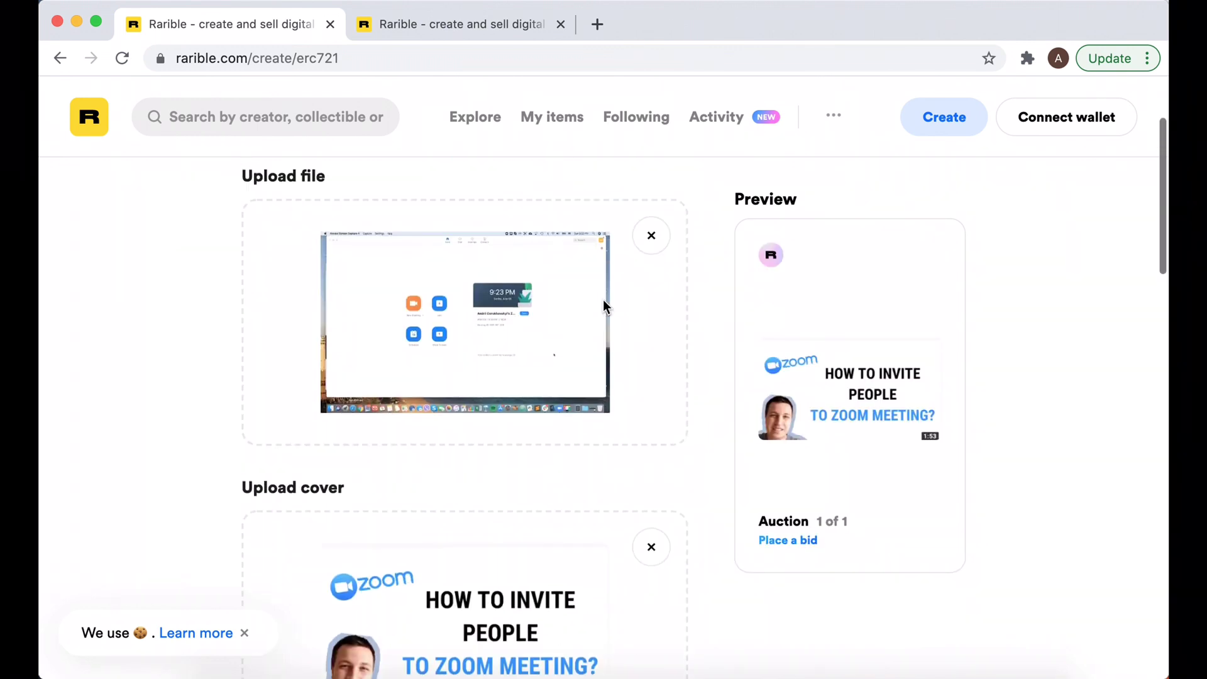
scroll(602, 299, up, 2)
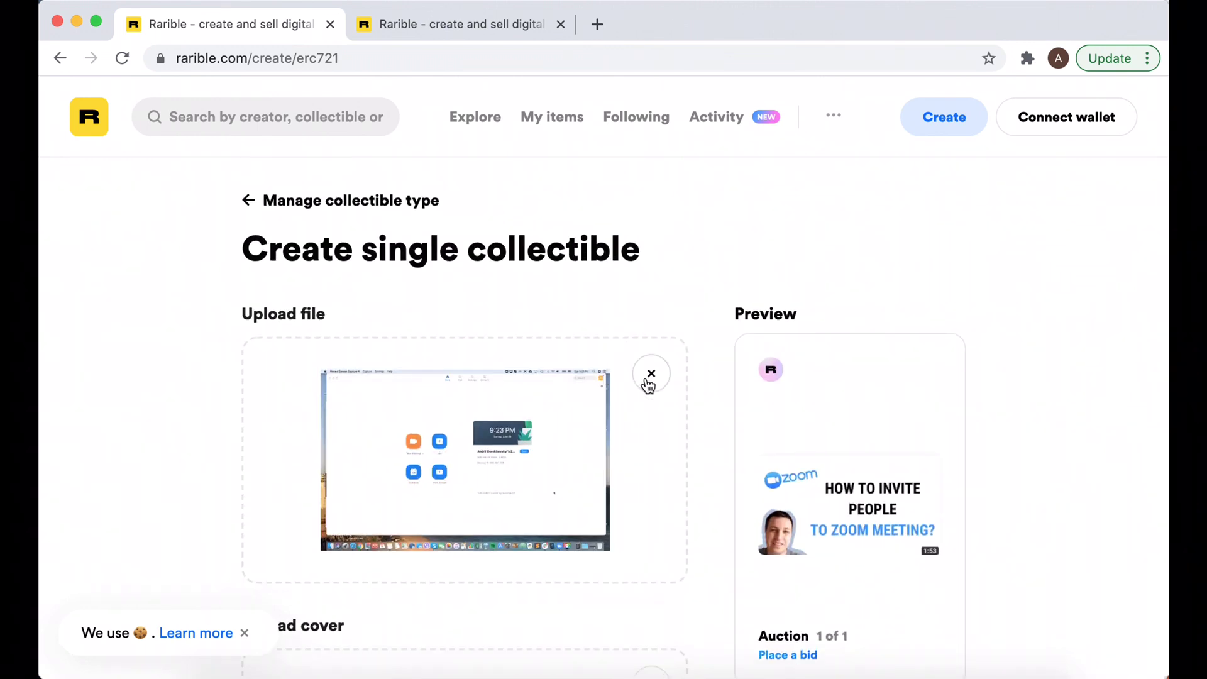
scroll(670, 407, down, 4)
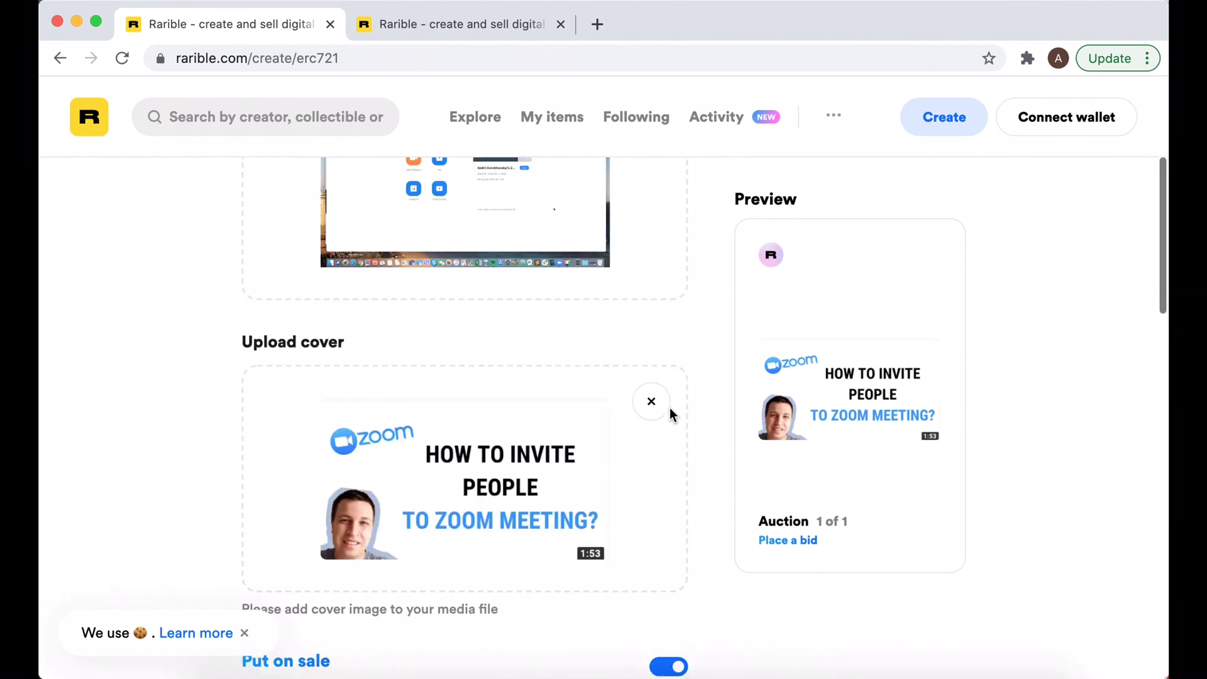
scroll(670, 408, down, 1)
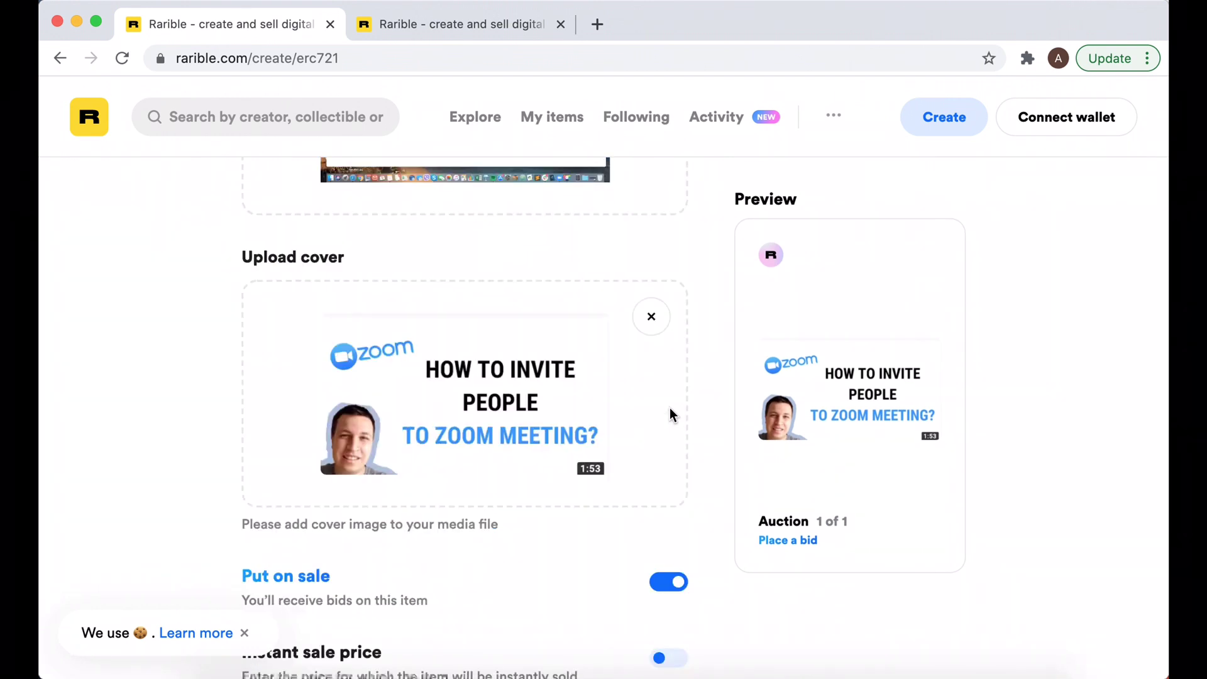
scroll(670, 409, down, 3)
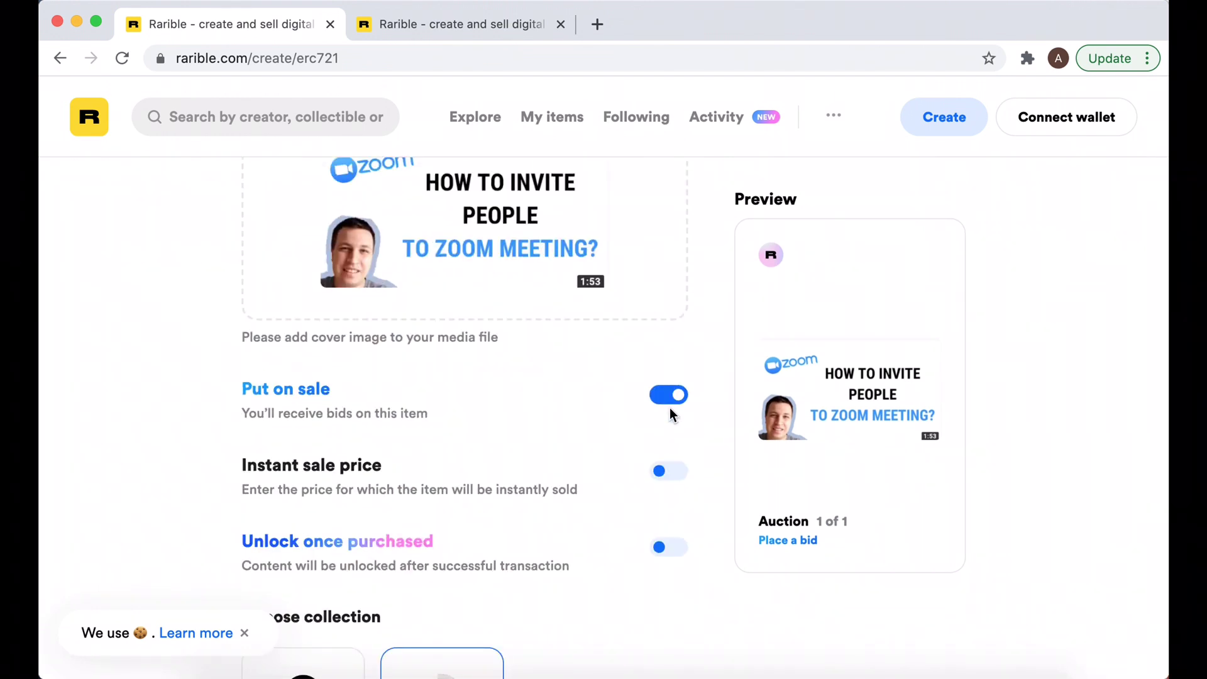
scroll(669, 407, down, 1)
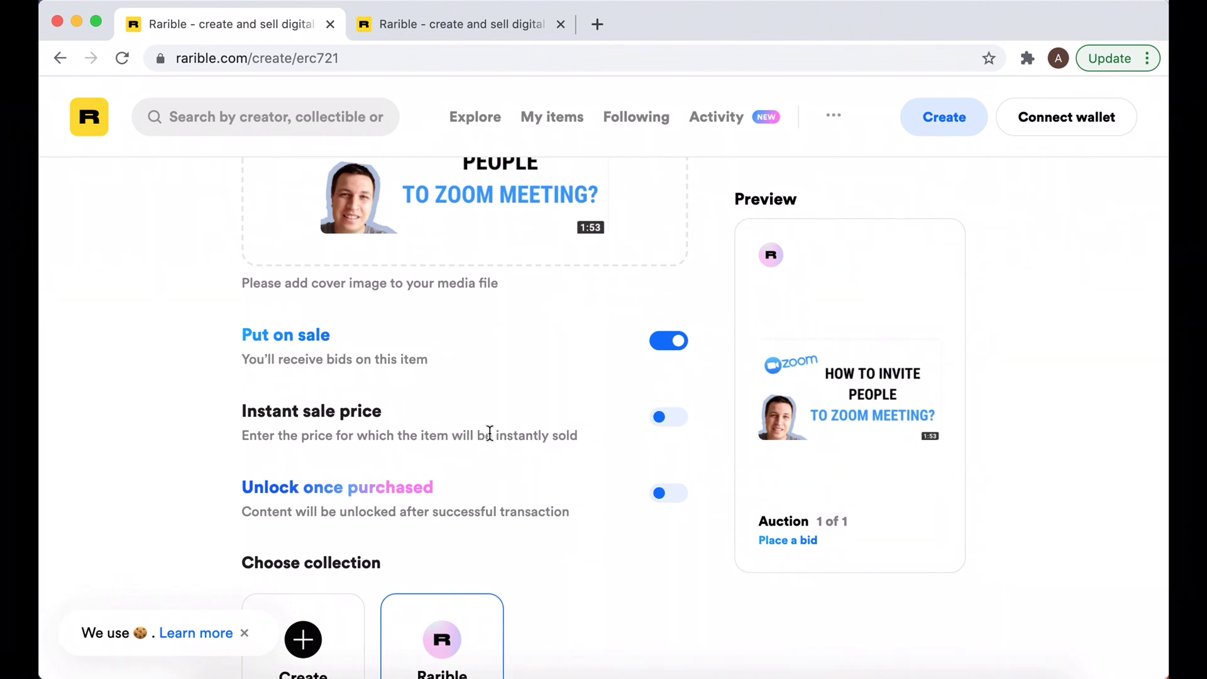
scroll(568, 456, down, 1)
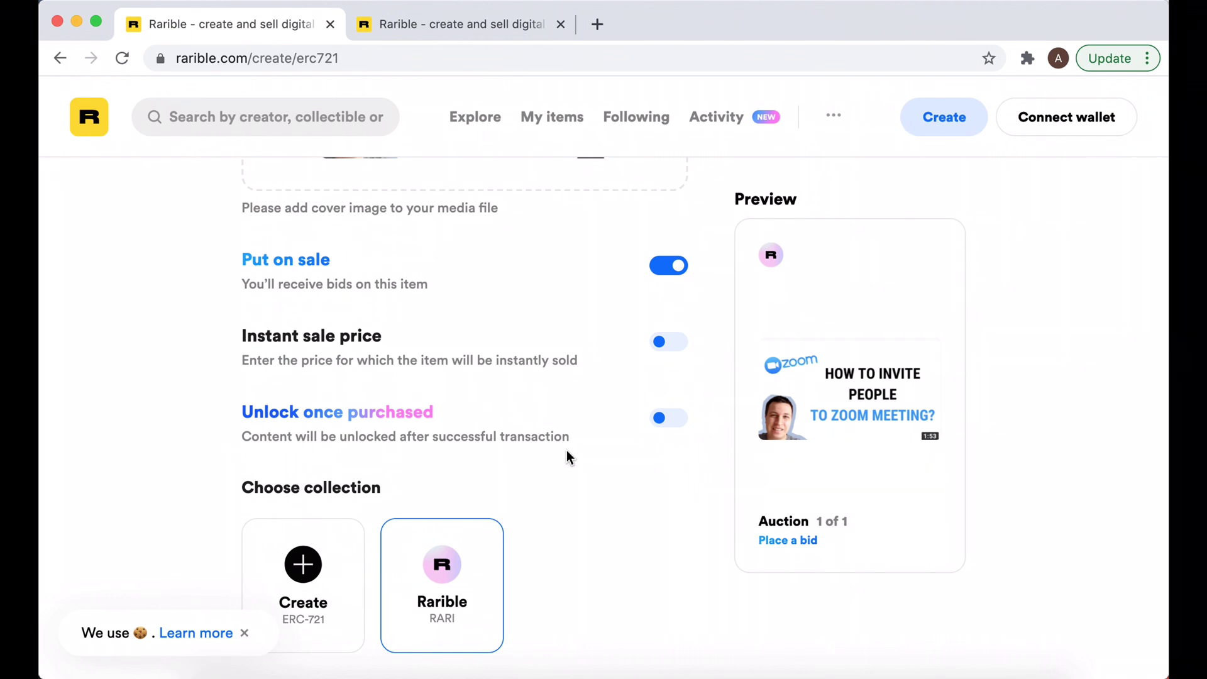
scroll(567, 450, up, 1)
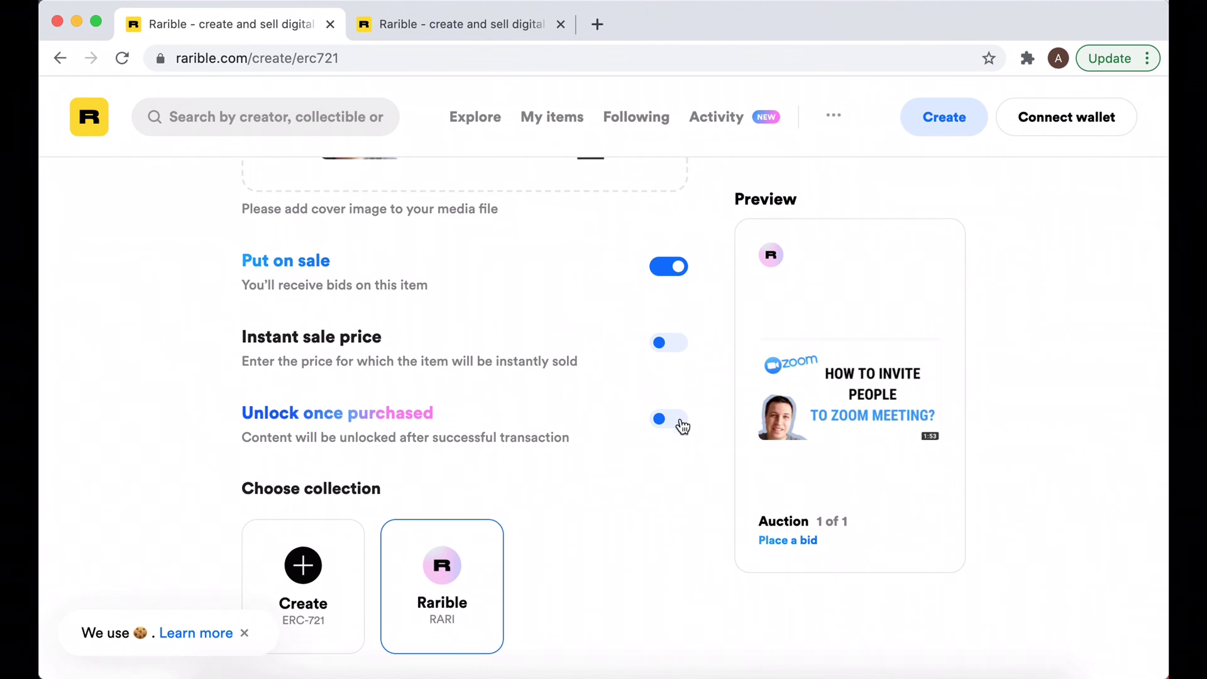
Switch Unlock once purchased on, then back off
click(682, 427)
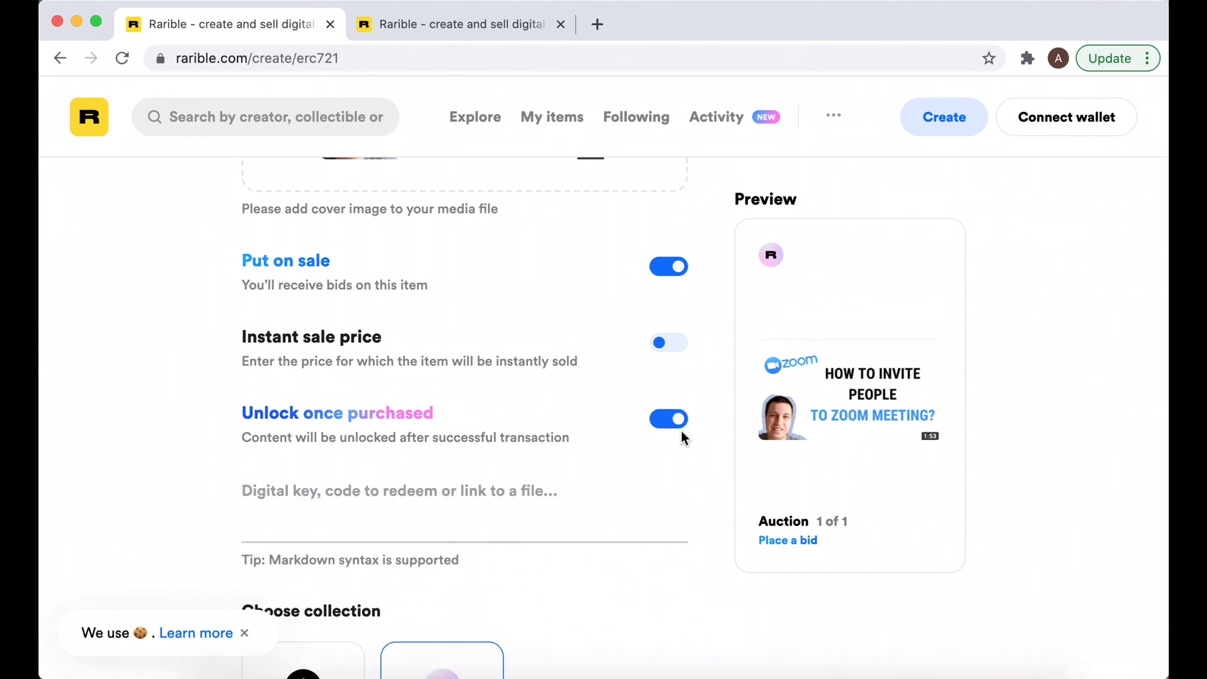
click(657, 426)
scroll(662, 488, down, 5)
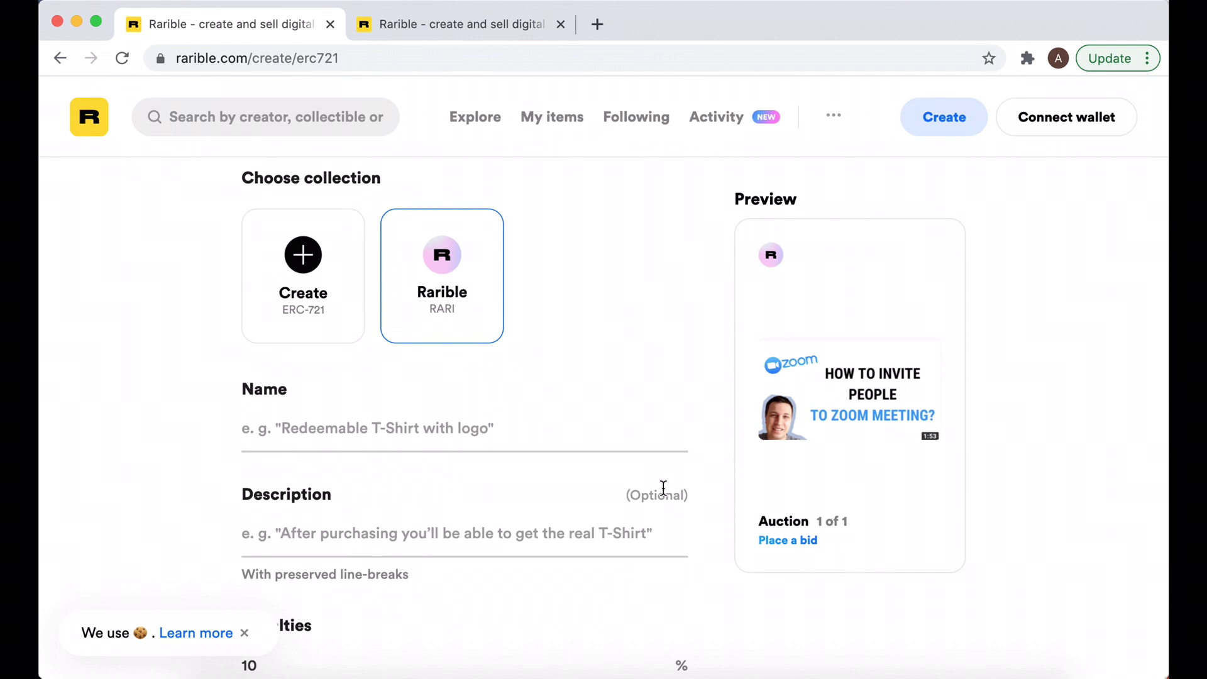
Enter the Zoom invite tutorial's name and description, then choose Connect wallet and create
scroll(611, 457, down, 2)
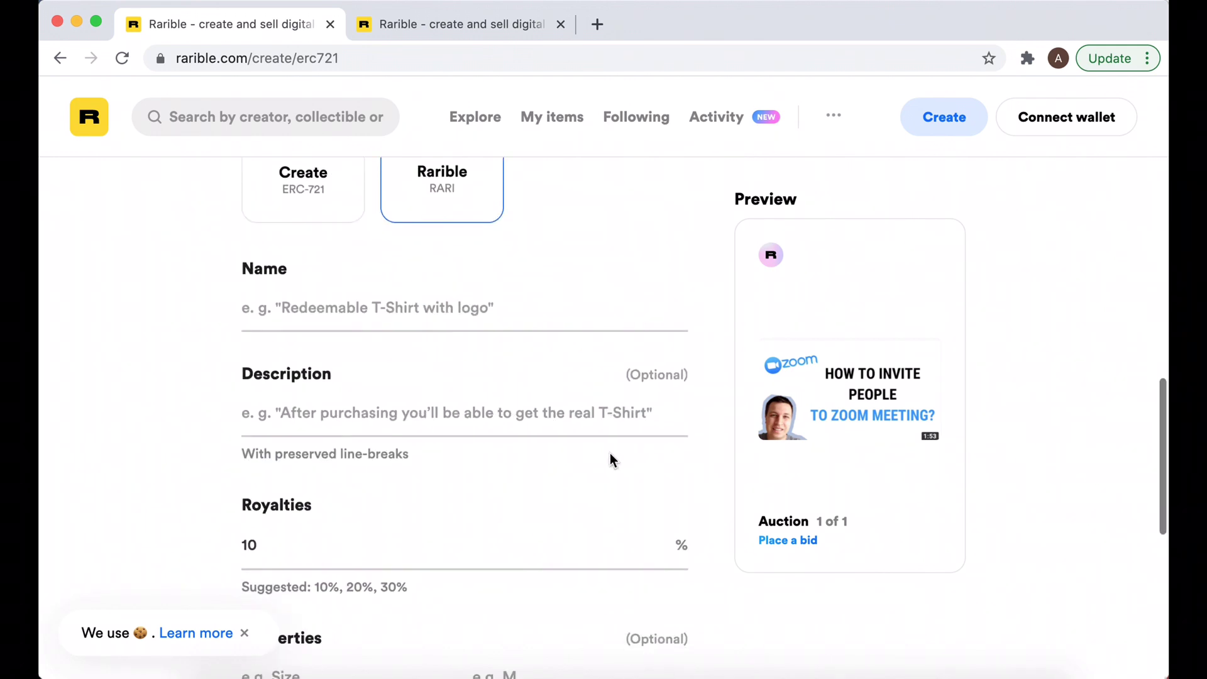
scroll(611, 458, down, 2)
scroll(612, 458, down, 2)
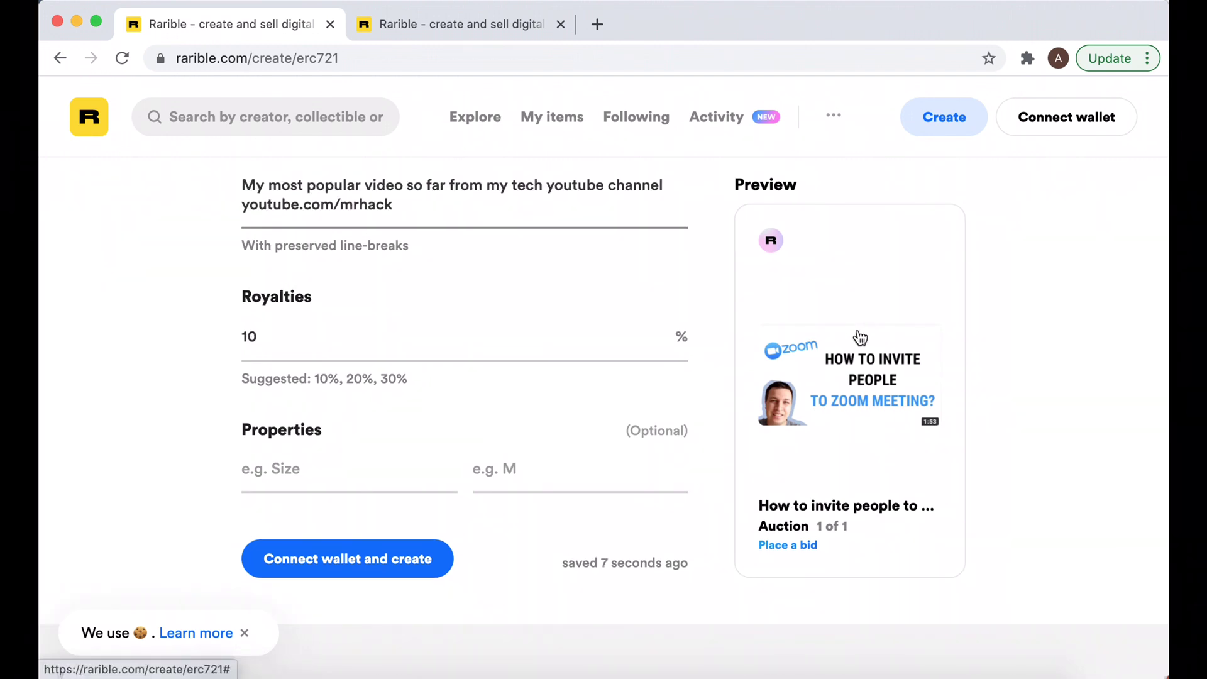
scroll(860, 338, up, 4)
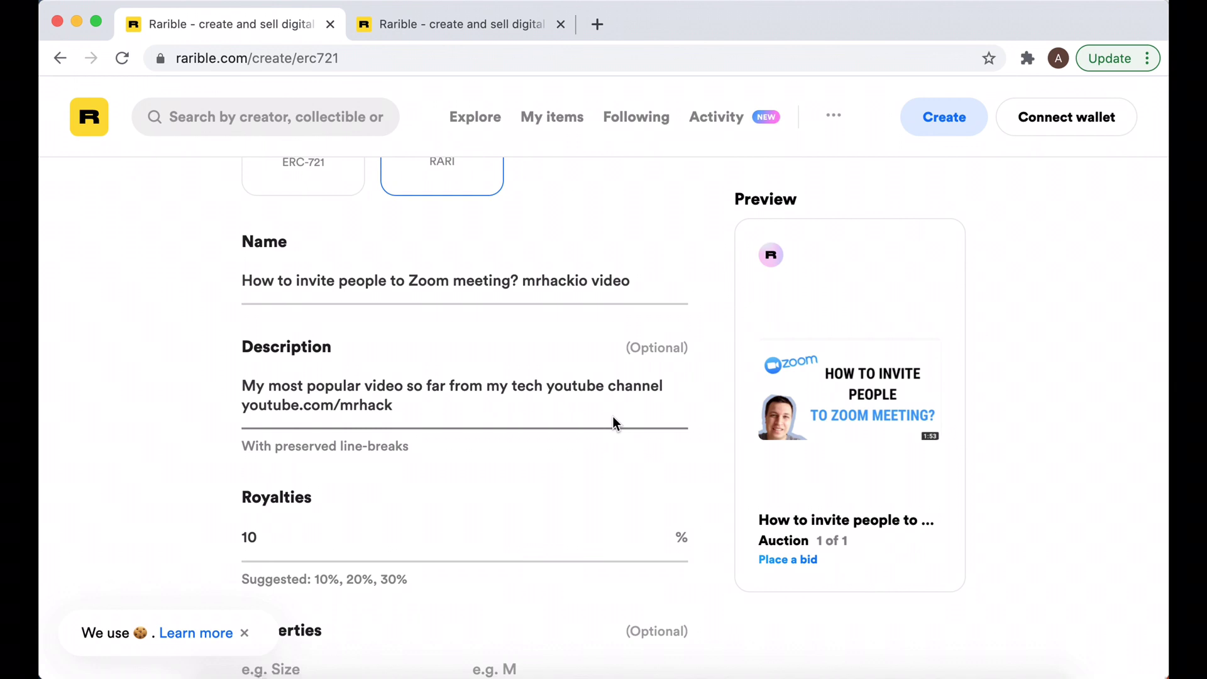
scroll(612, 416, down, 3)
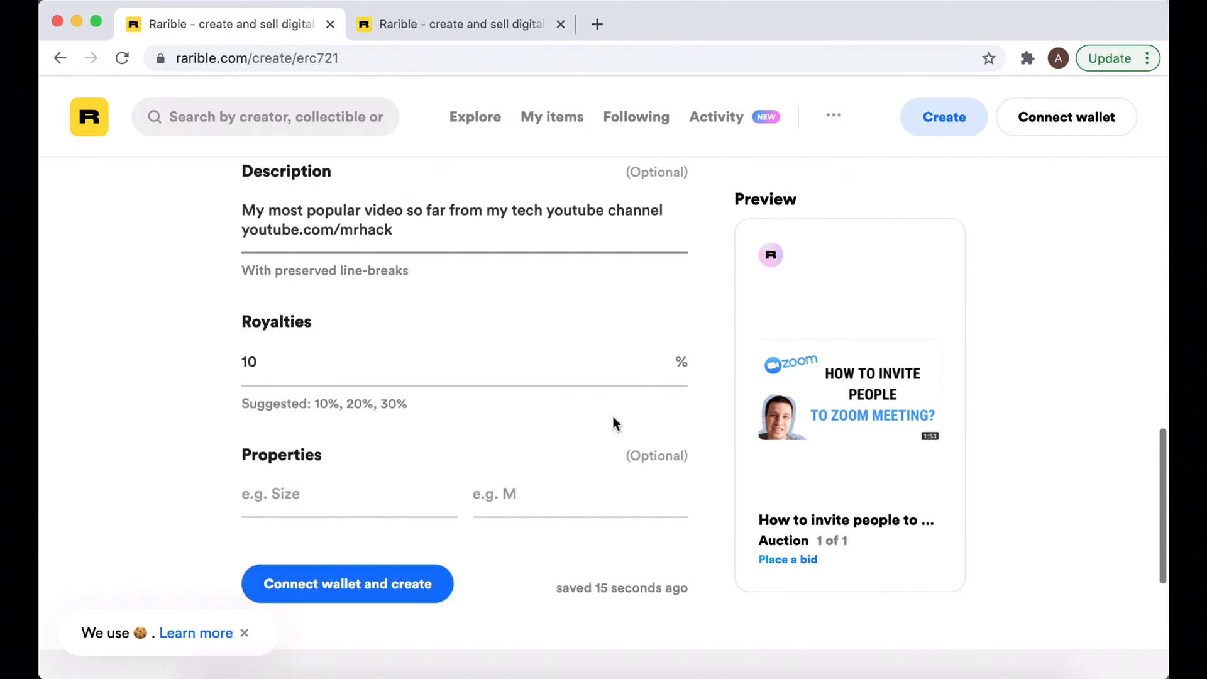
click(311, 591)
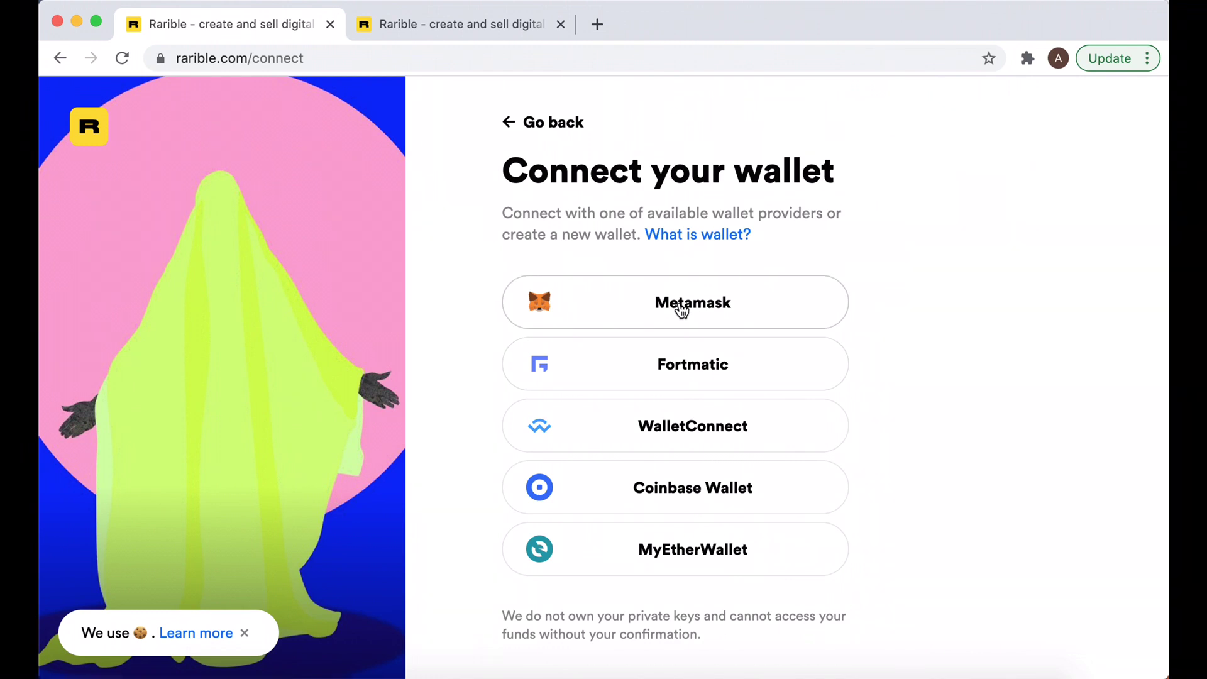
Connect MetaMask Account 1 to Rarible
click(682, 308)
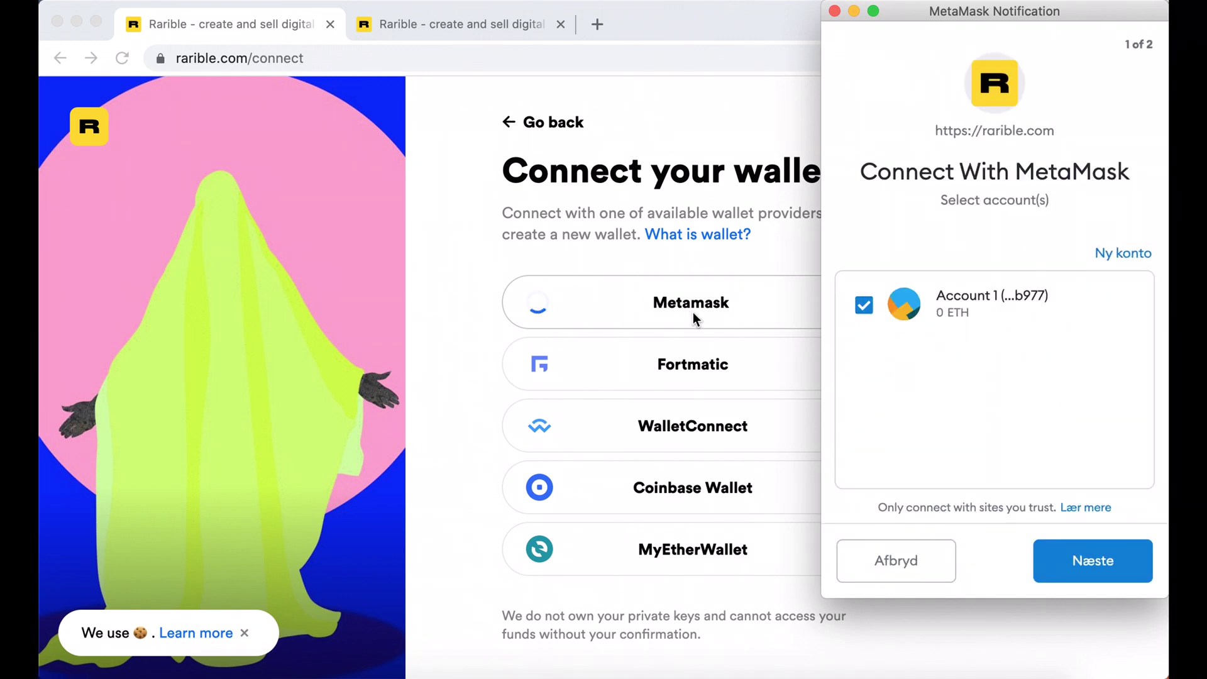
click(1085, 569)
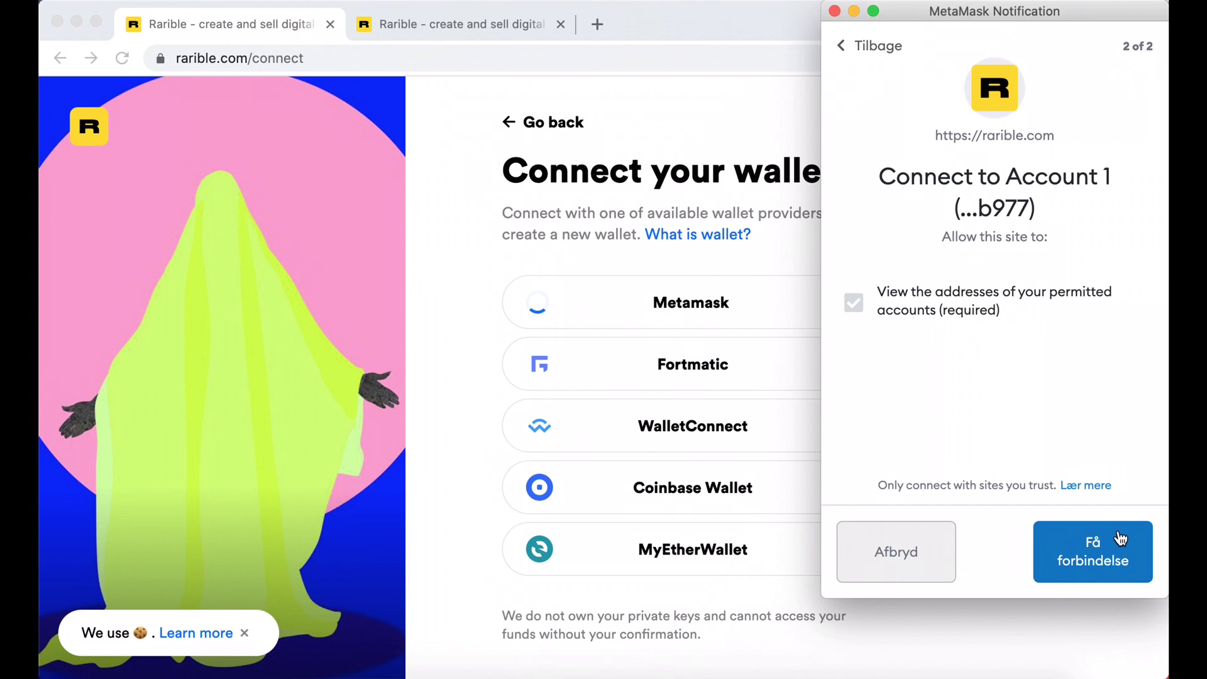
click(1092, 556)
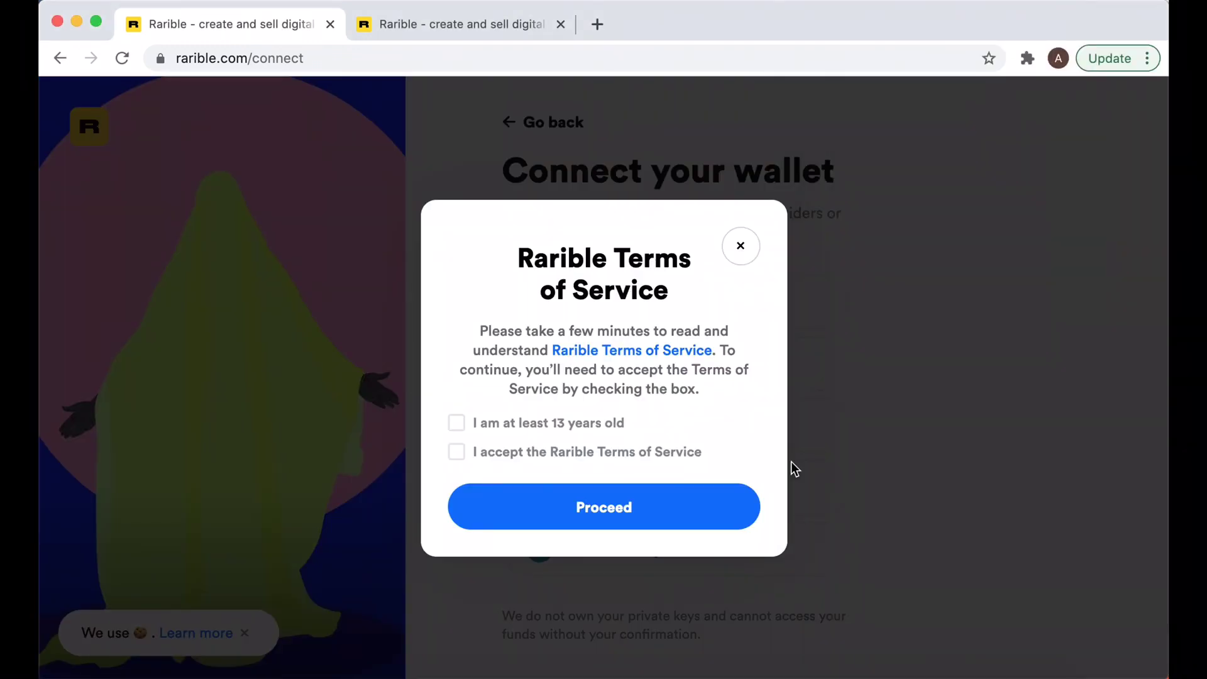
Accept the age confirmation and Terms of Service checkboxes and proceed to the form
click(561, 425)
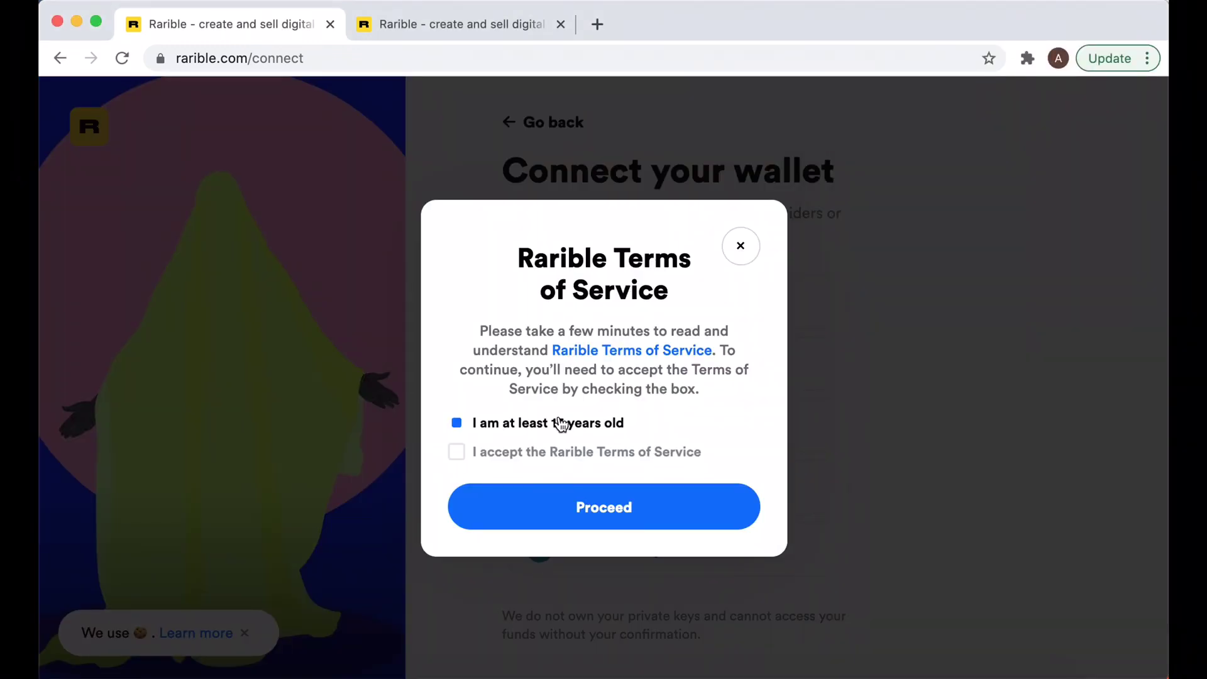
click(541, 463)
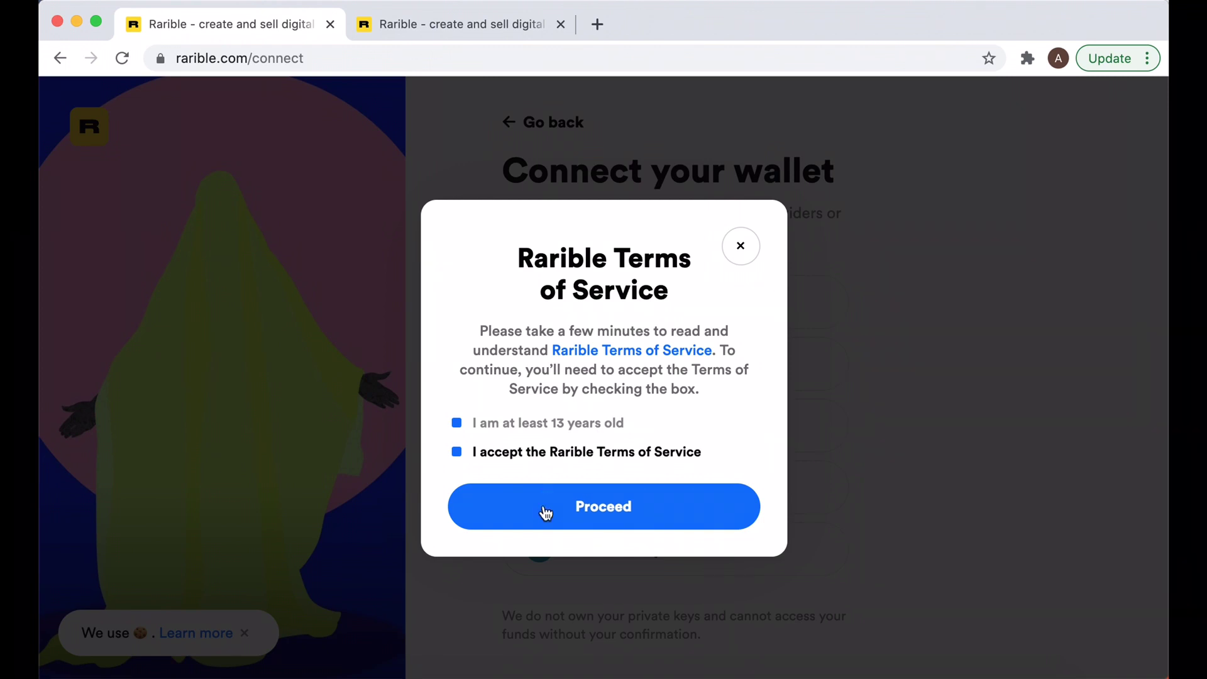
click(545, 517)
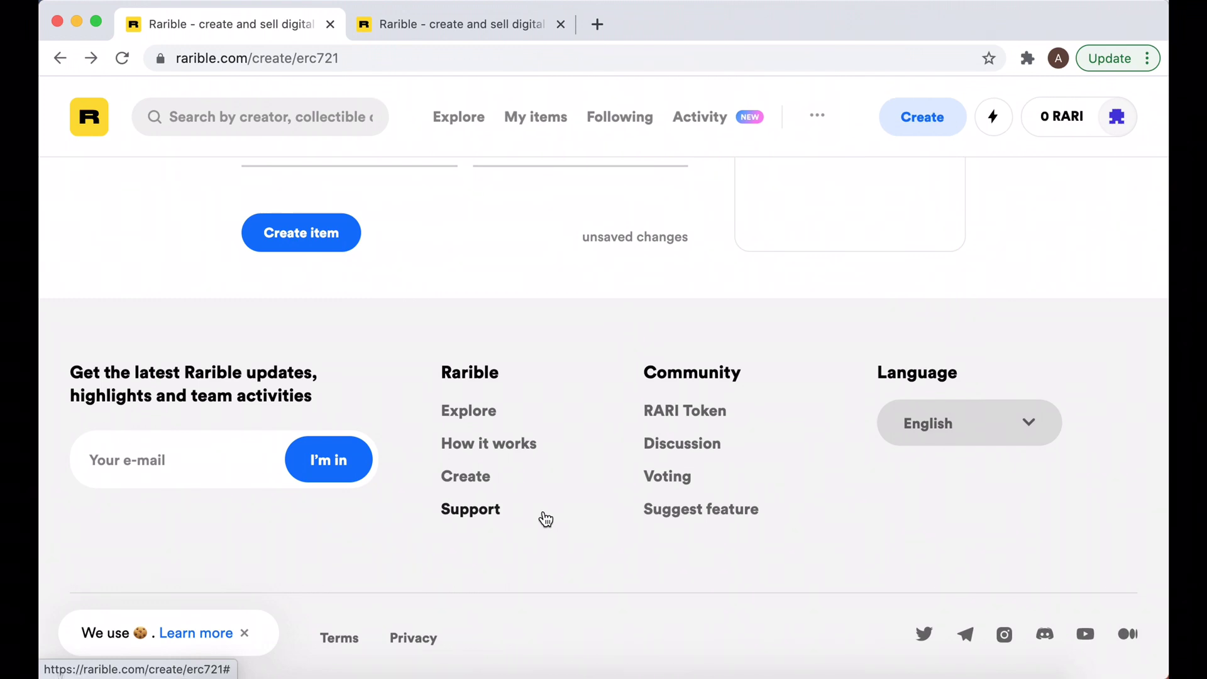
Try Create item on the unfilled form to reveal the required-field errors
scroll(597, 410, up, 15)
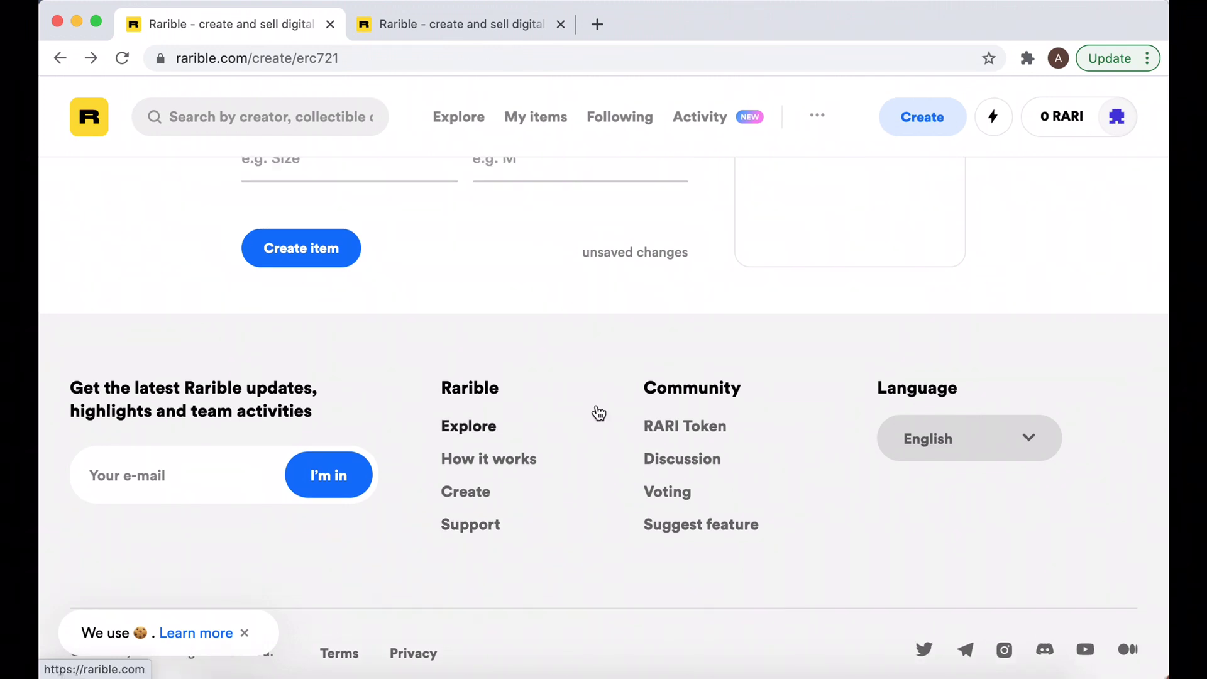
scroll(597, 411, up, 6)
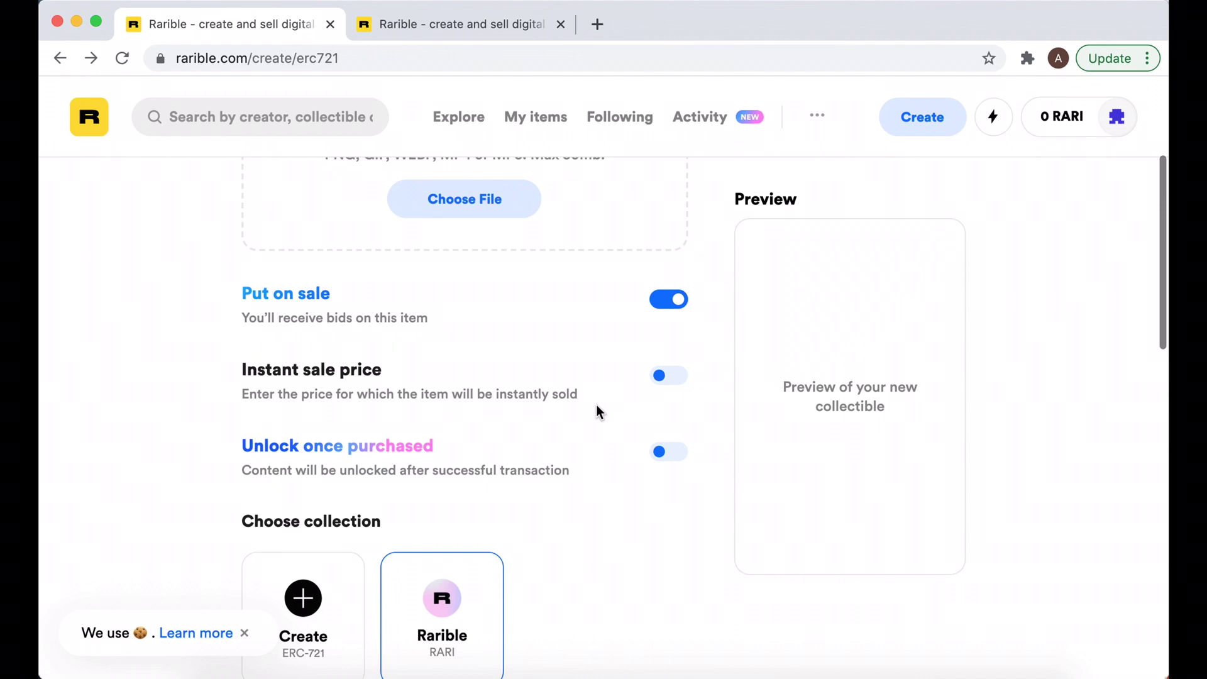
scroll(597, 411, down, 3)
scroll(596, 410, down, 10)
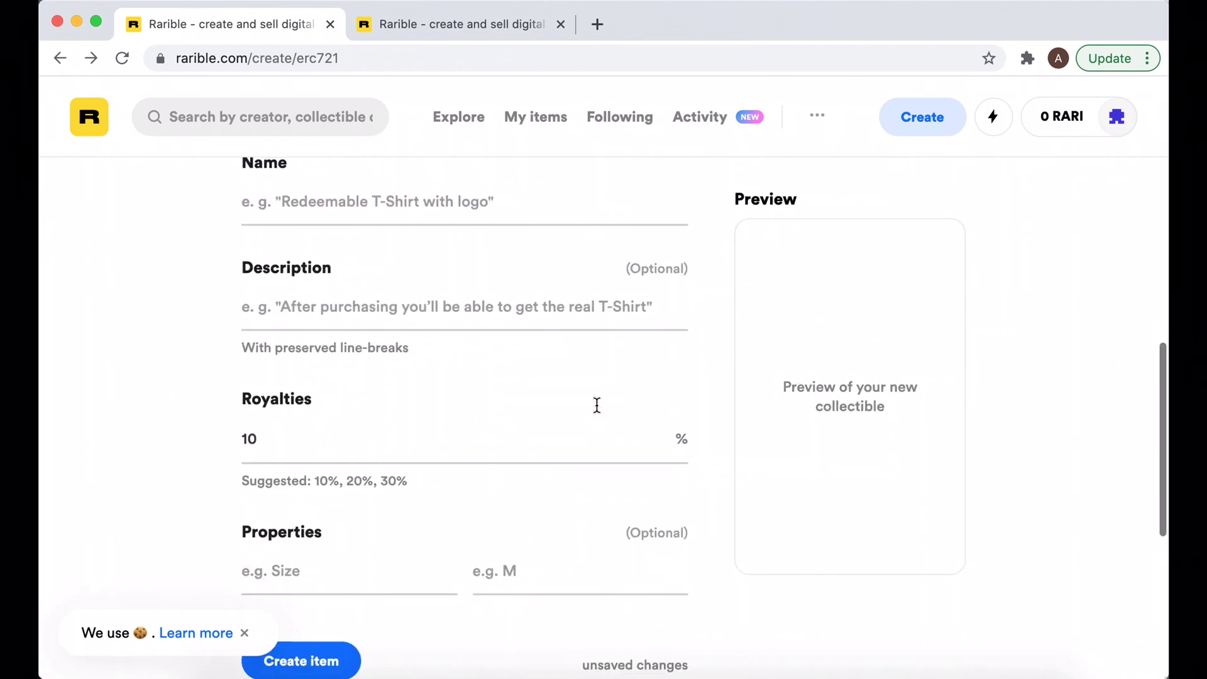
click(289, 585)
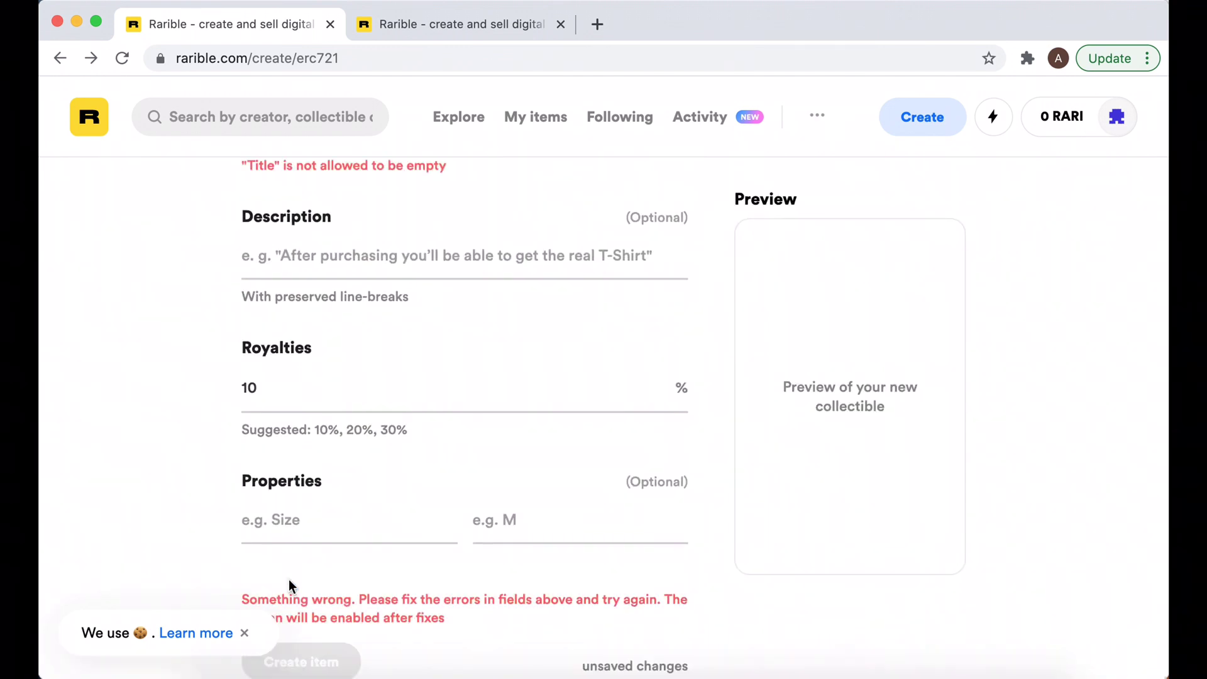
Fill in the video, Zoom invite cover, name and YouTube-channel description, checking the restored draft
scroll(379, 486, down, 1)
scroll(379, 487, up, 3)
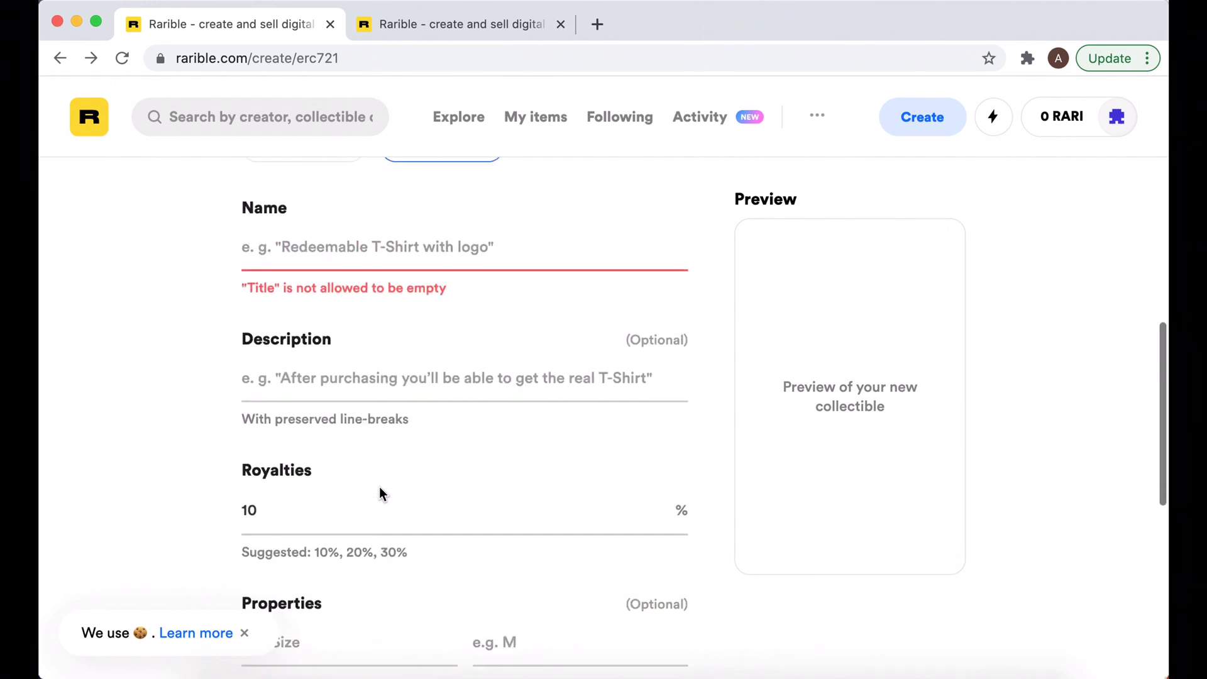
scroll(379, 487, up, 12)
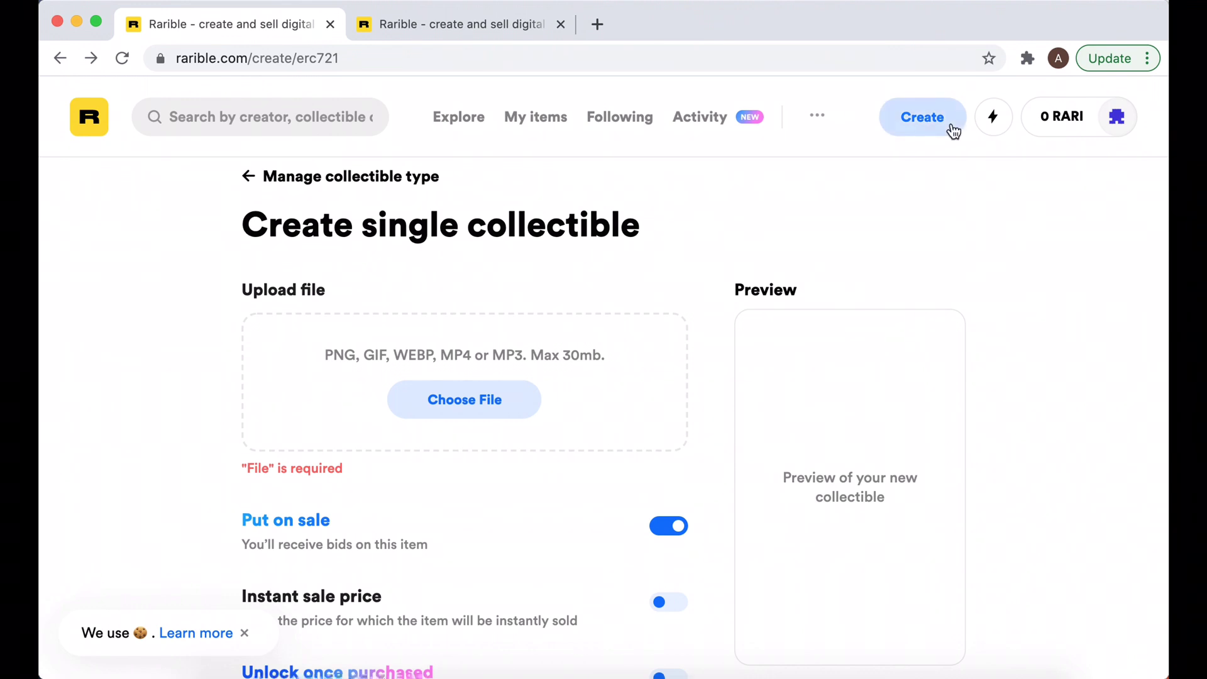
scroll(813, 244, down, 2)
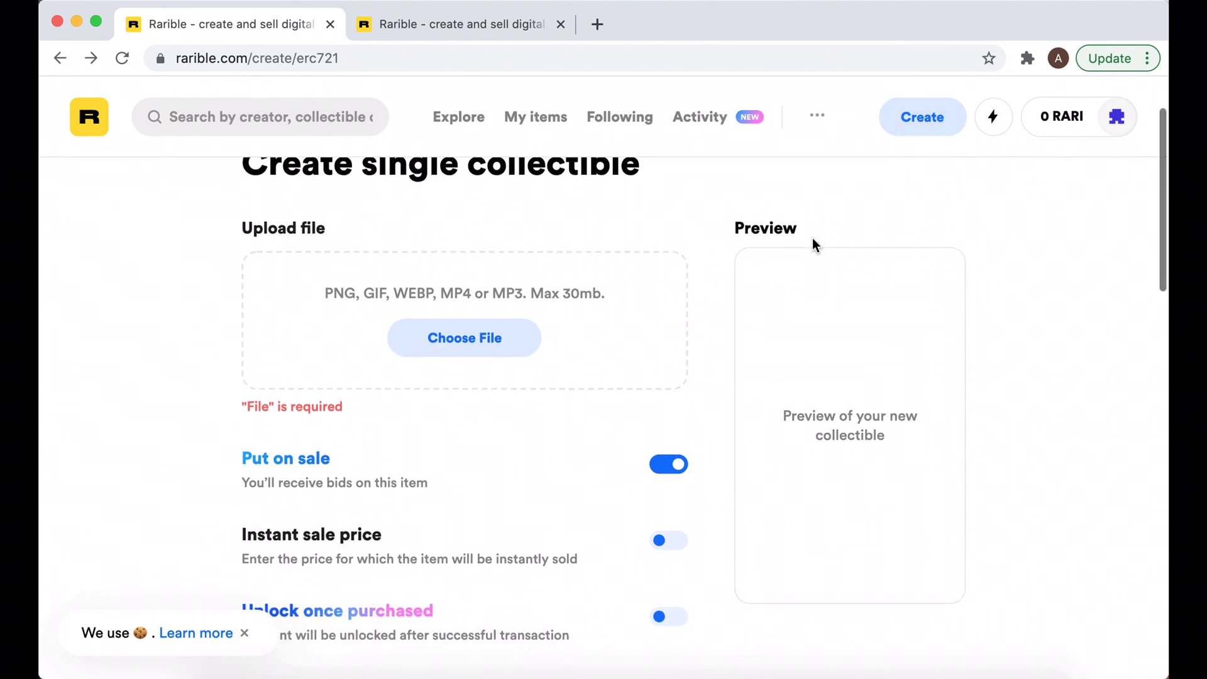
scroll(813, 244, up, 3)
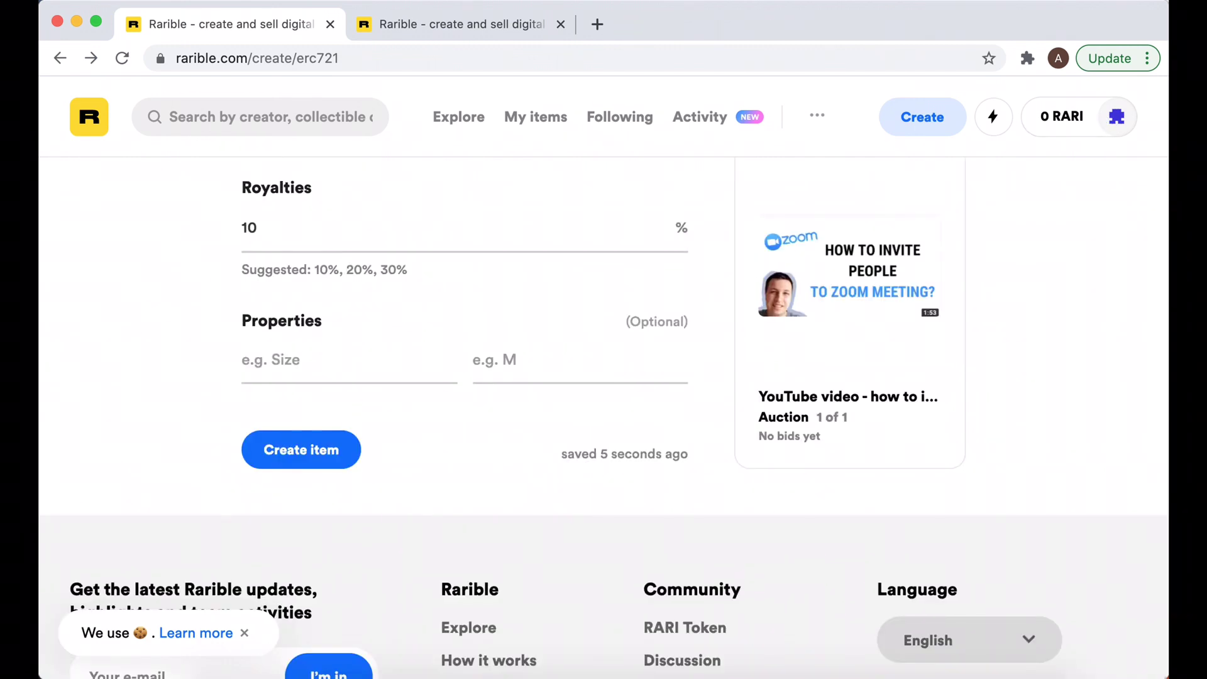
scroll(379, 383, up, 10)
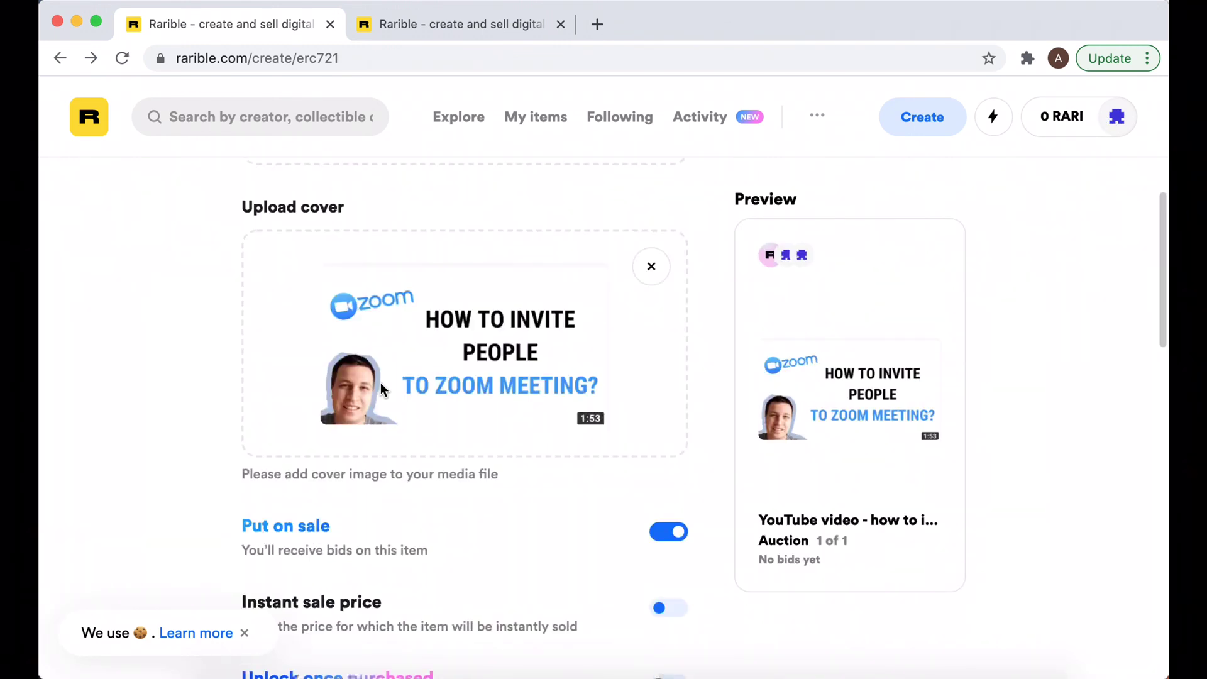
scroll(380, 382, down, 1)
scroll(379, 382, up, 3)
scroll(380, 382, up, 3)
scroll(380, 382, down, 13)
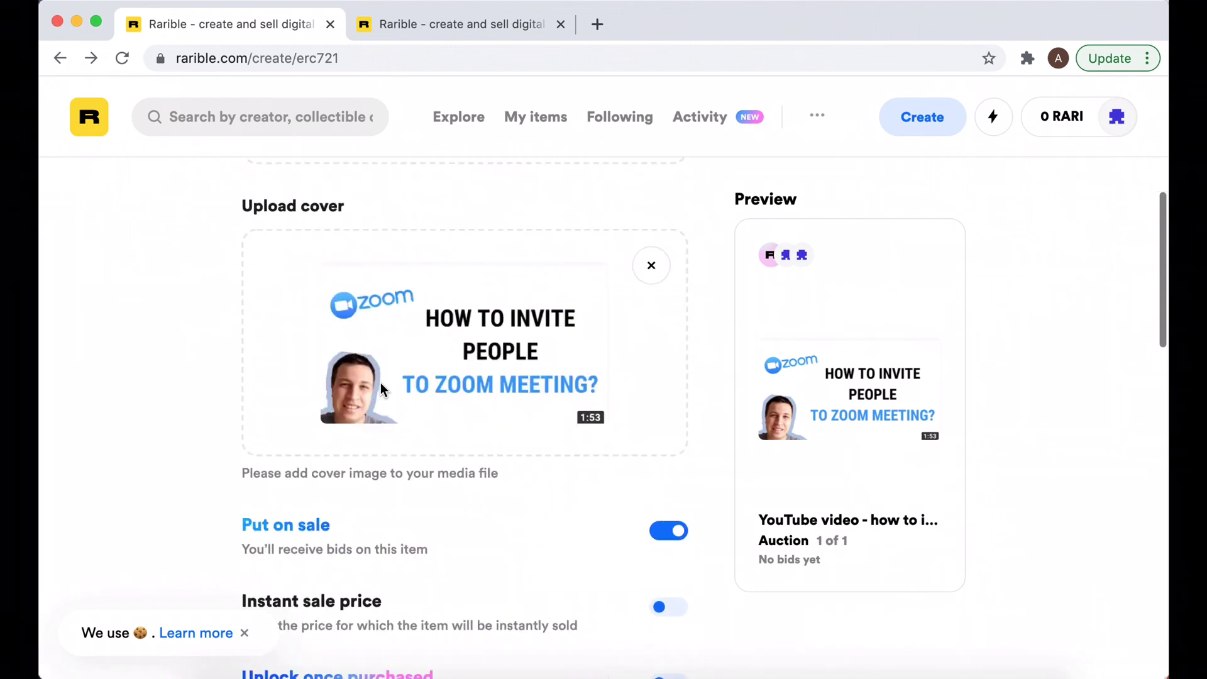
scroll(382, 390, down, 10)
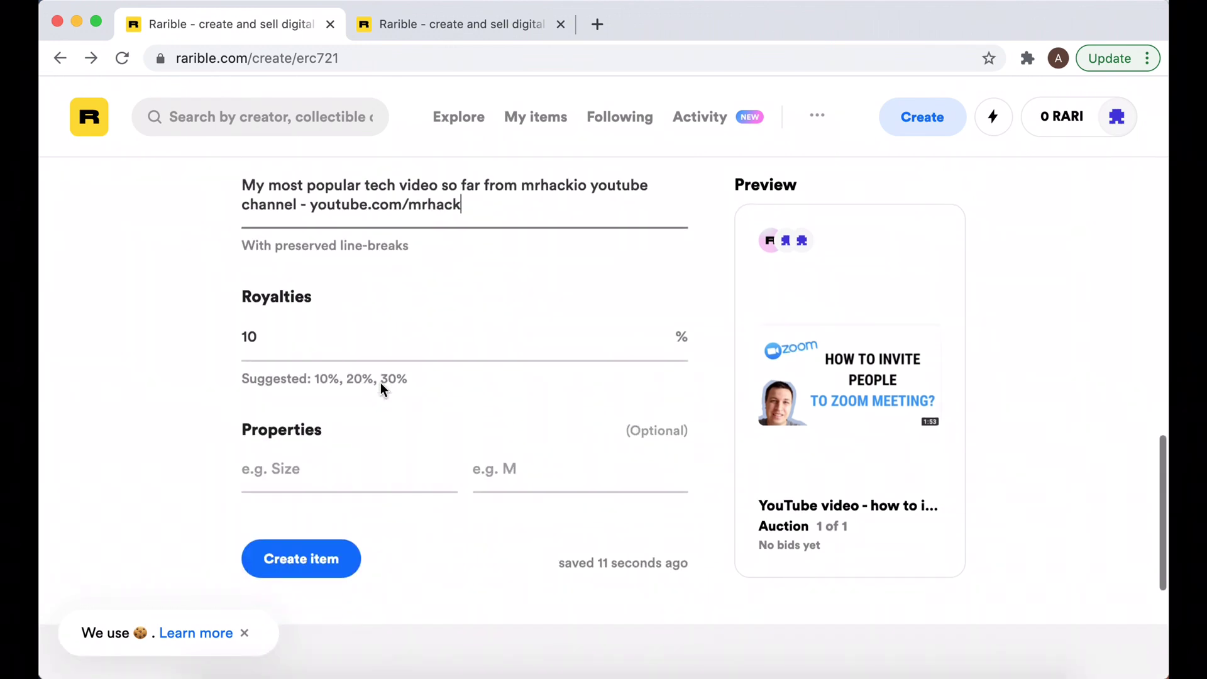
Submit with Create item, then close MetaMask's insufficient-funds Set Approval popup
click(296, 527)
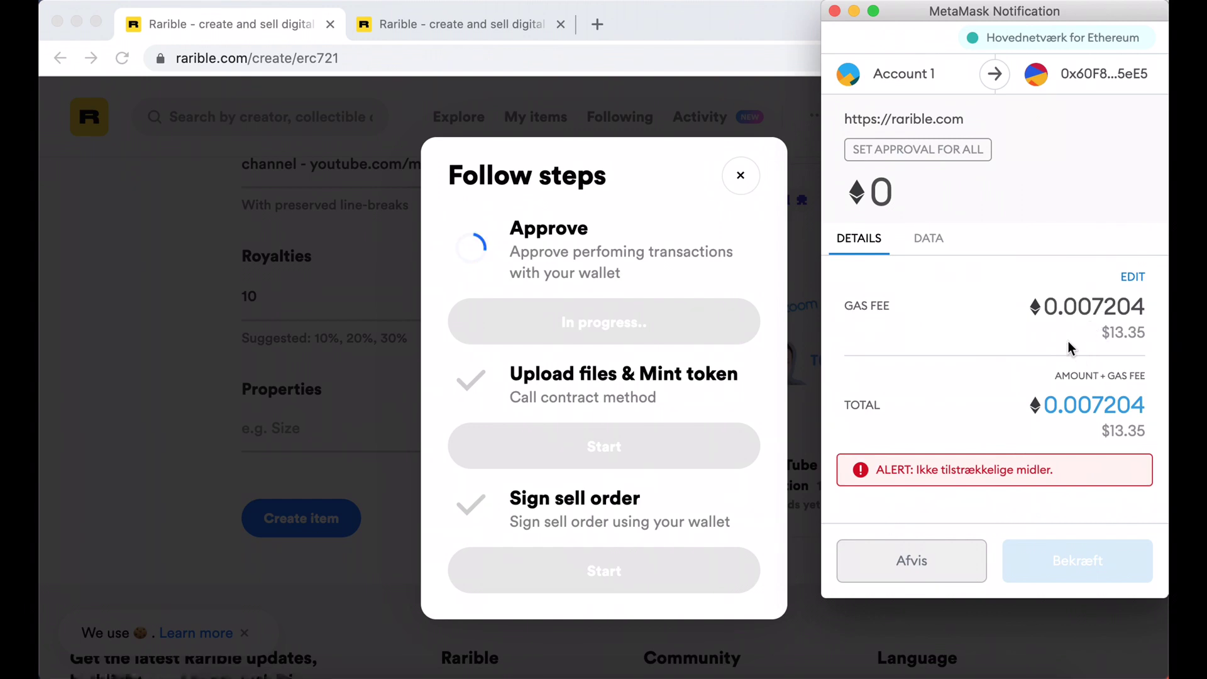
key(super+w)
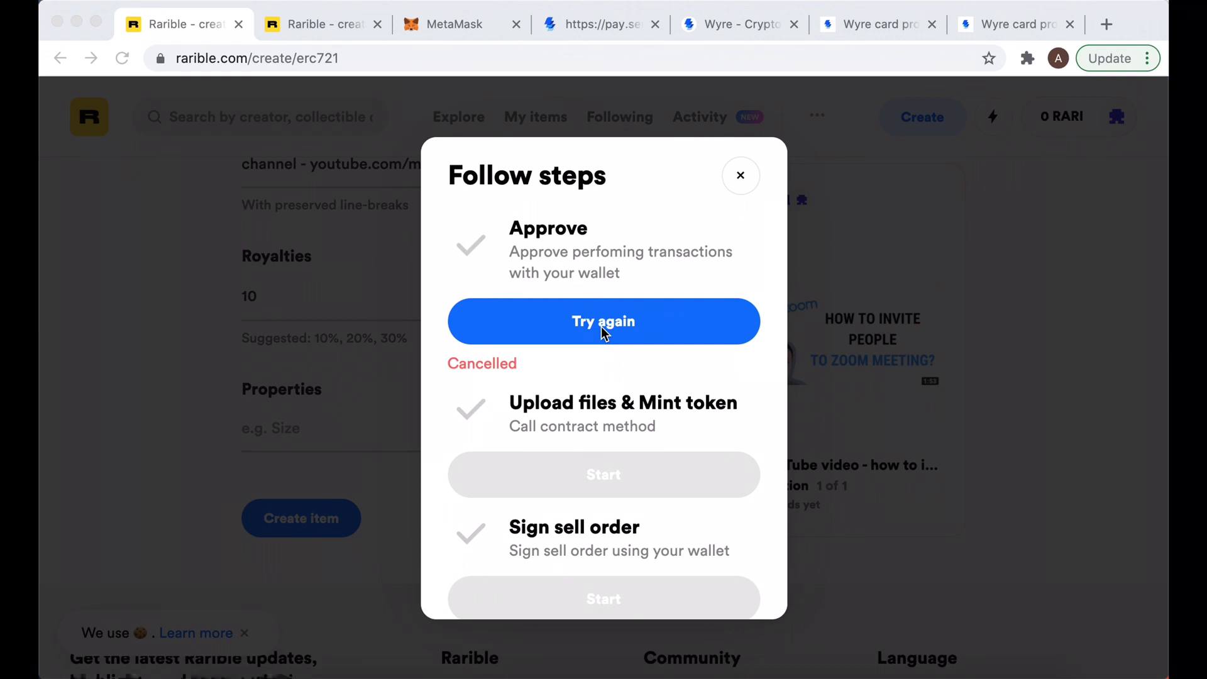
Retry the Approve step and confirm it with Bekræft in MetaMask
click(601, 327)
click(625, 327)
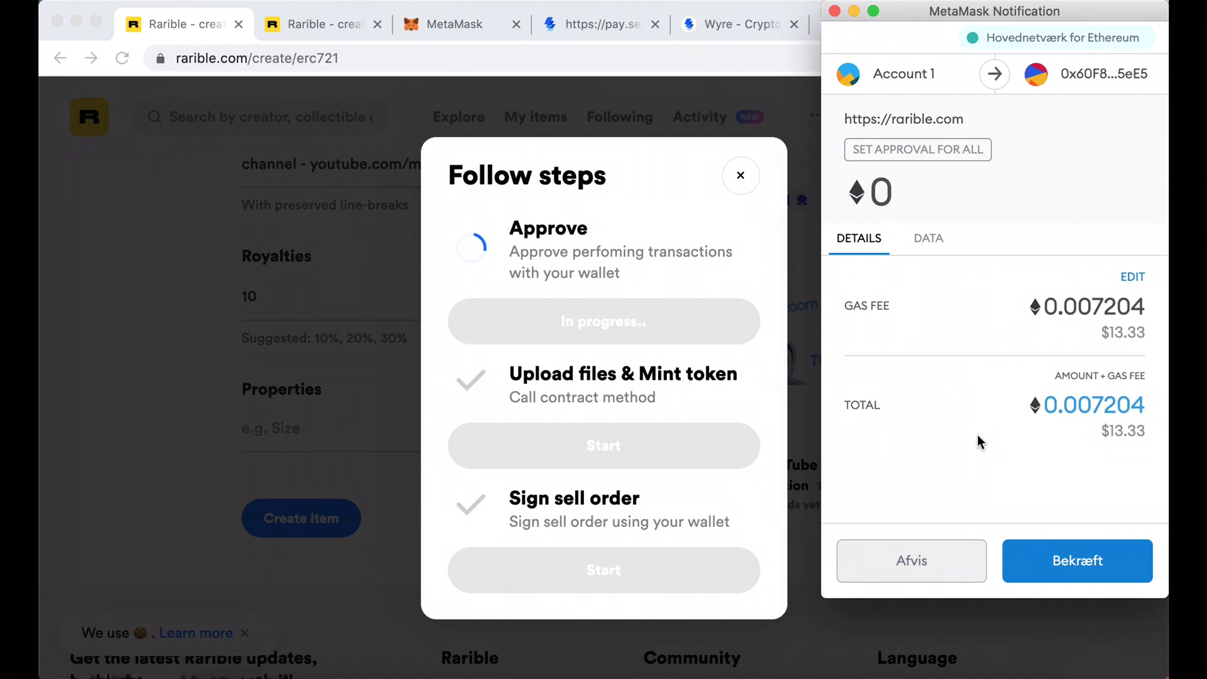
click(1077, 565)
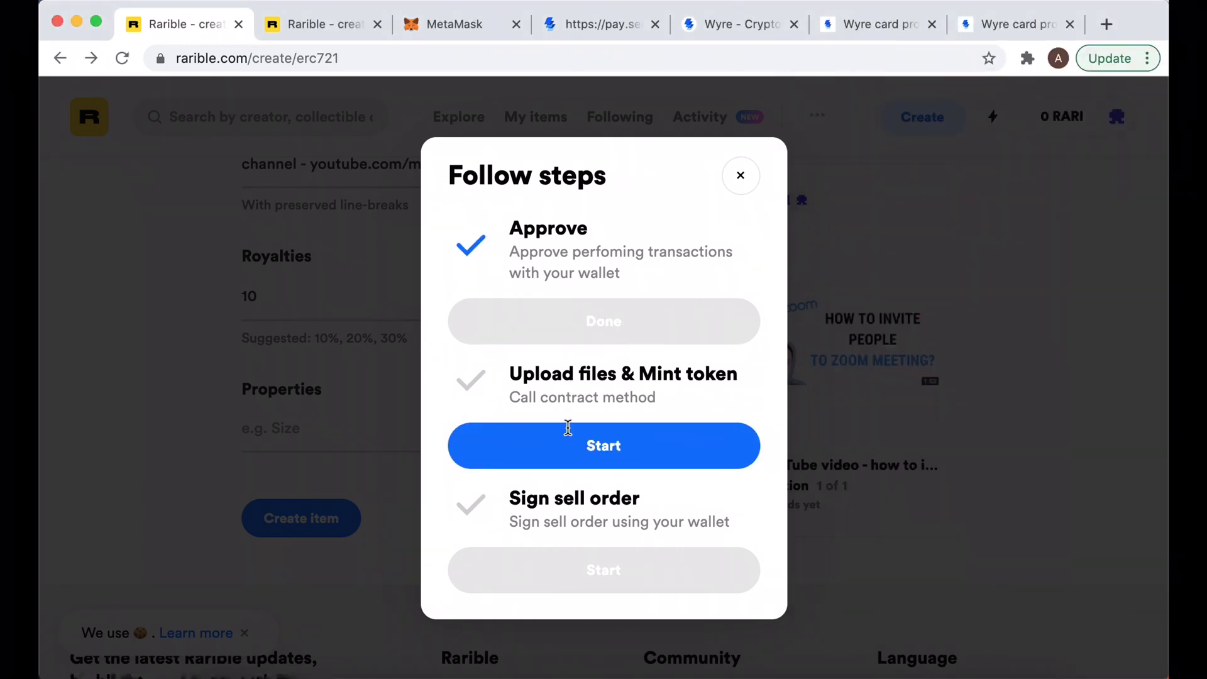
Start the Upload files & Mint token step
click(563, 445)
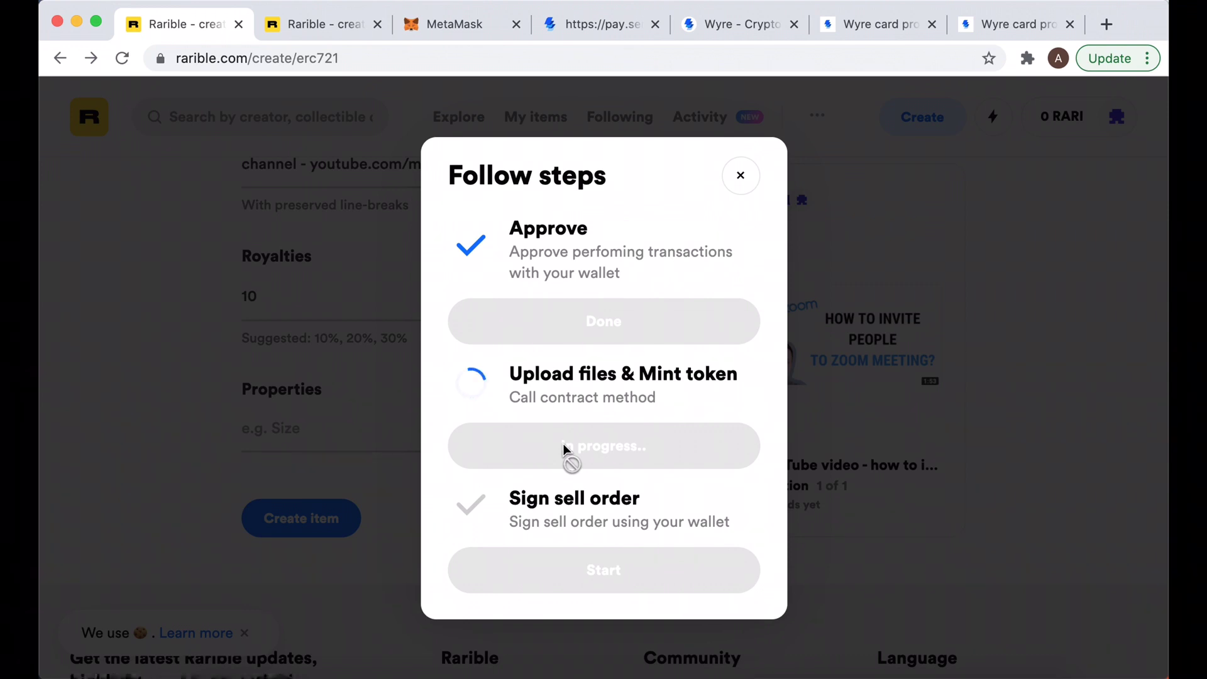